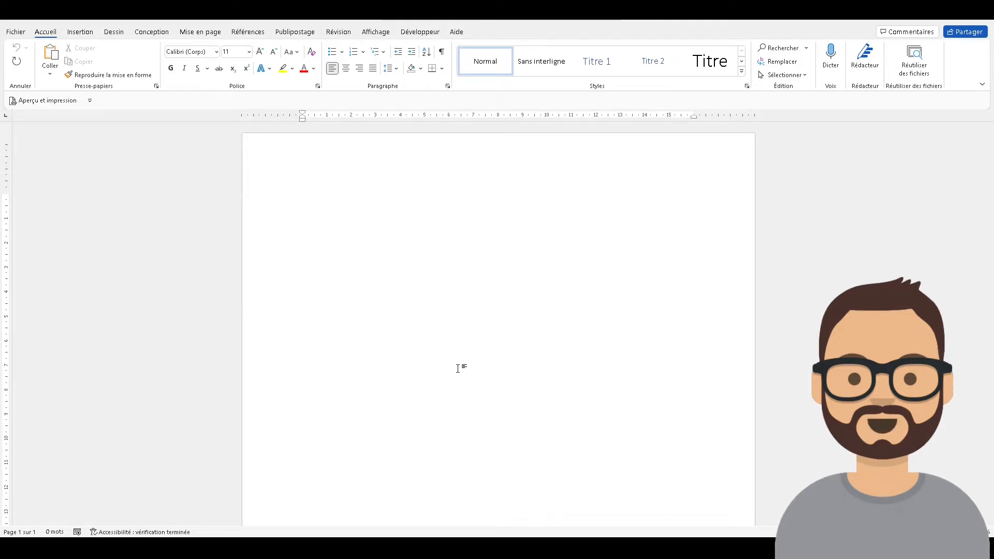
Generate three paragraphs of six sentences of Latin placeholder text with =lorem(3,6), and undo the generation.
text(=lore)
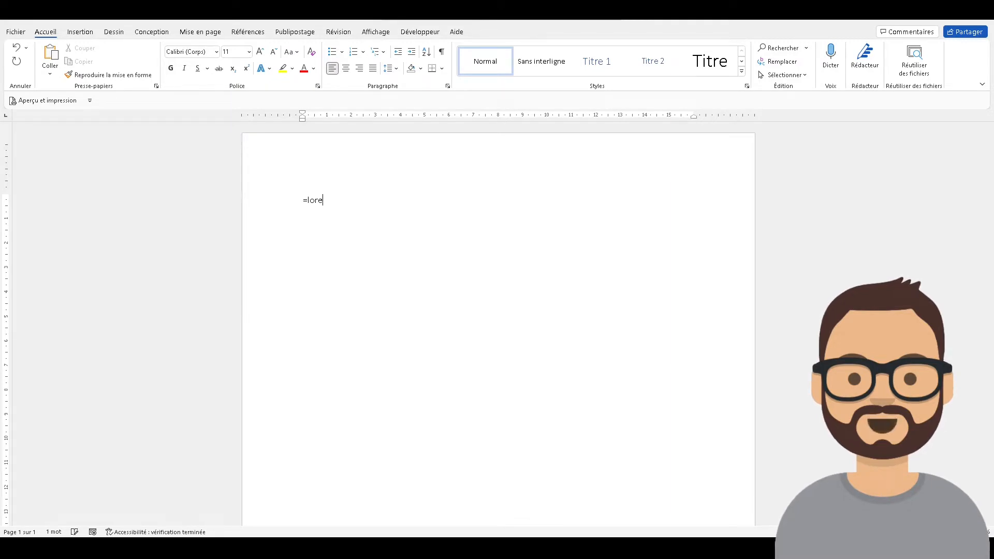
text(m(3,6))
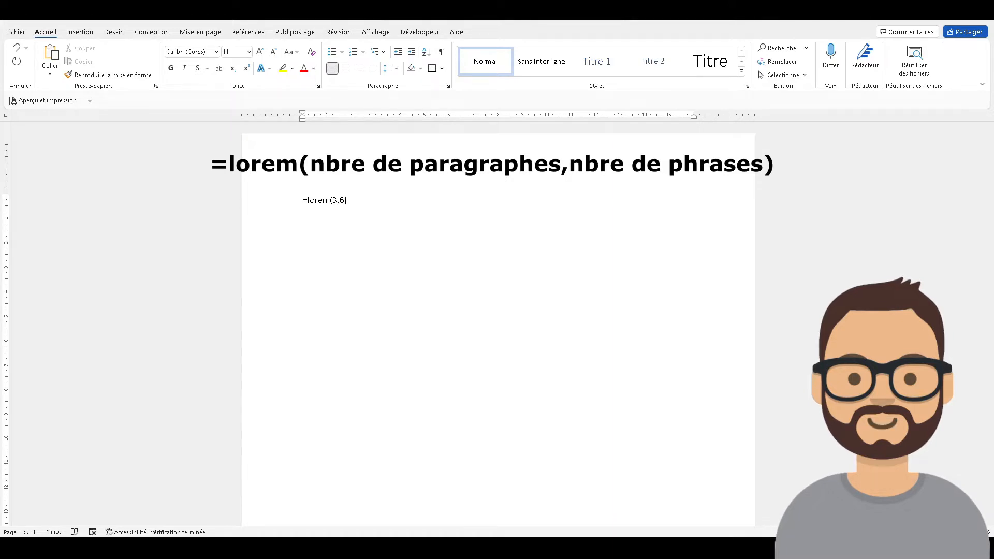
key(Return)
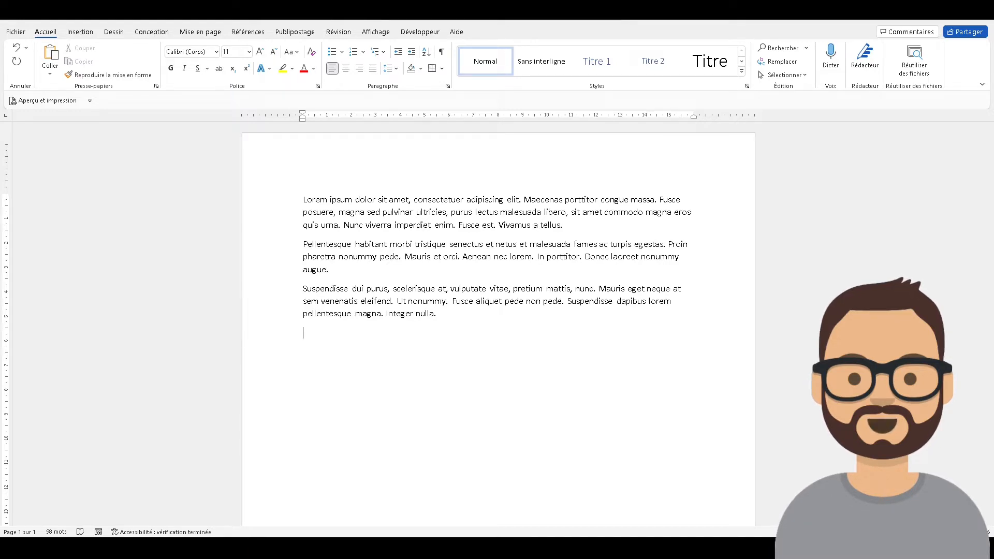
key(ctrl+z)
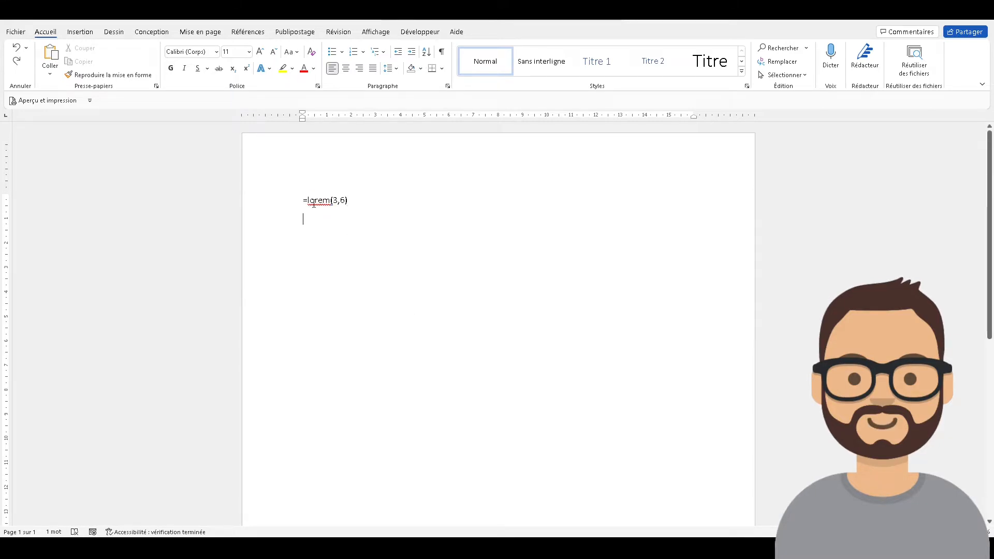
Replace the lorem formula with =rand(3,6) and generate three paragraphs of six sentences from it.
drag(352, 200, 262, 203)
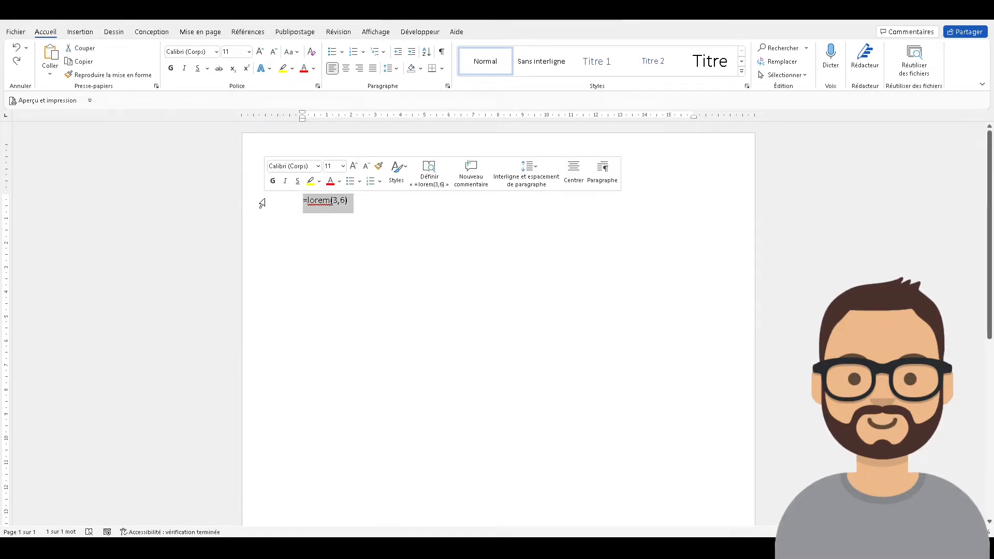
text(=rand)
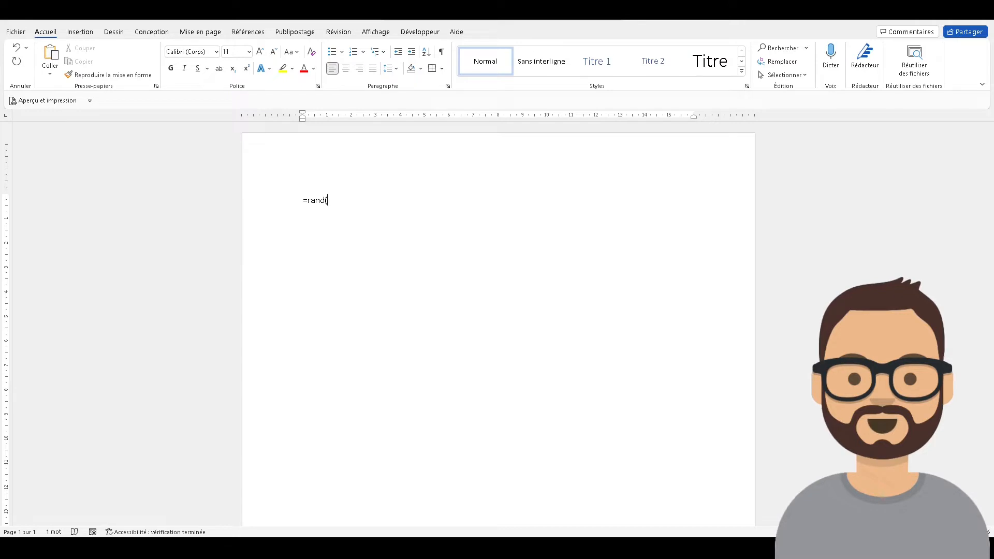
text((3,6))
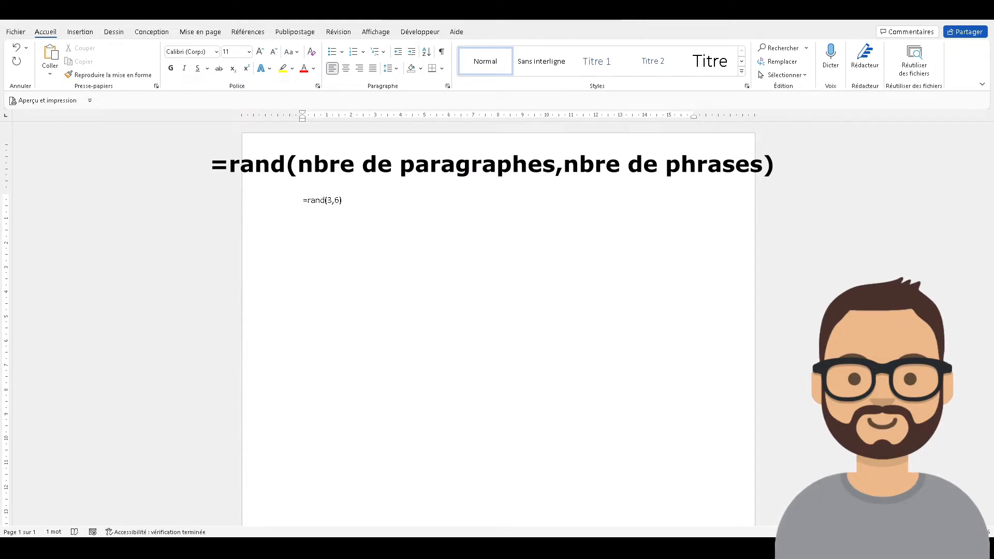
key(Return)
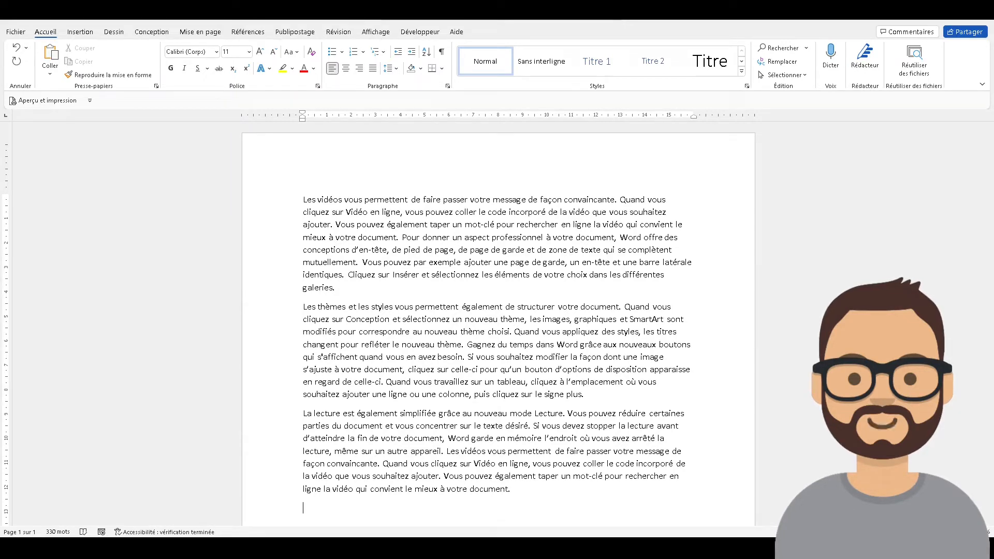
Undo the generated text, change the formula to =rand(25,10), and generate 25 paragraphs of ten sentences.
key(ctrl+z)
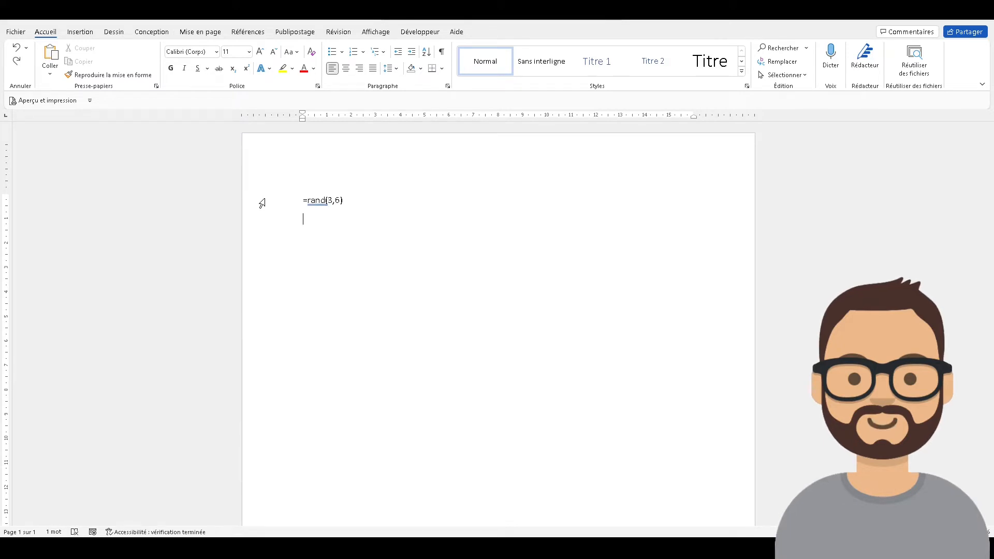
drag(307, 200, 329, 201)
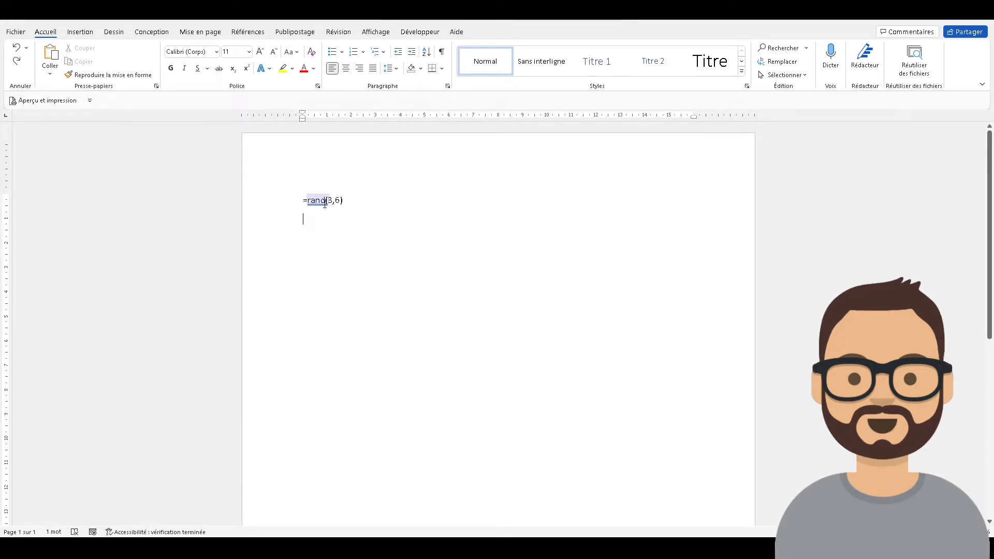
click(332, 204)
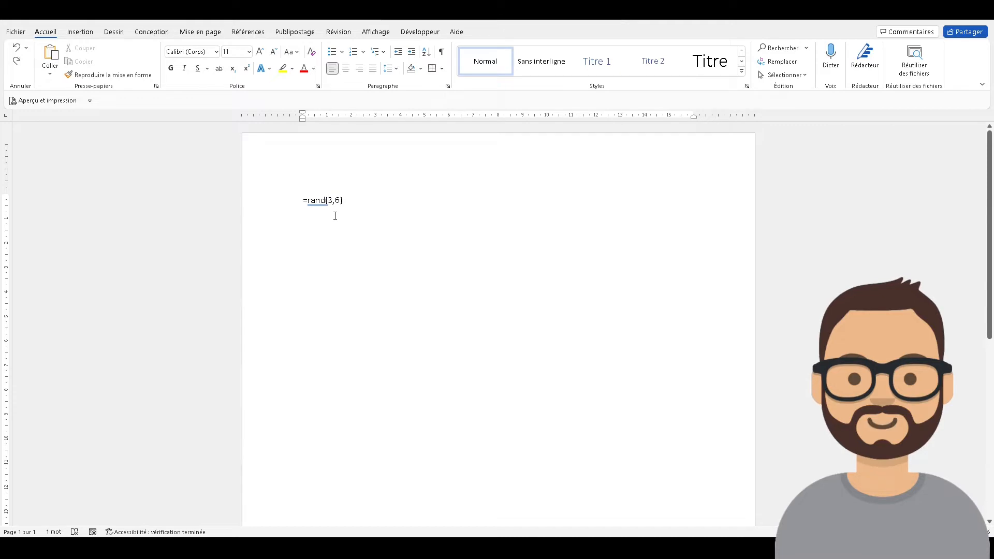
key(BackSpace)
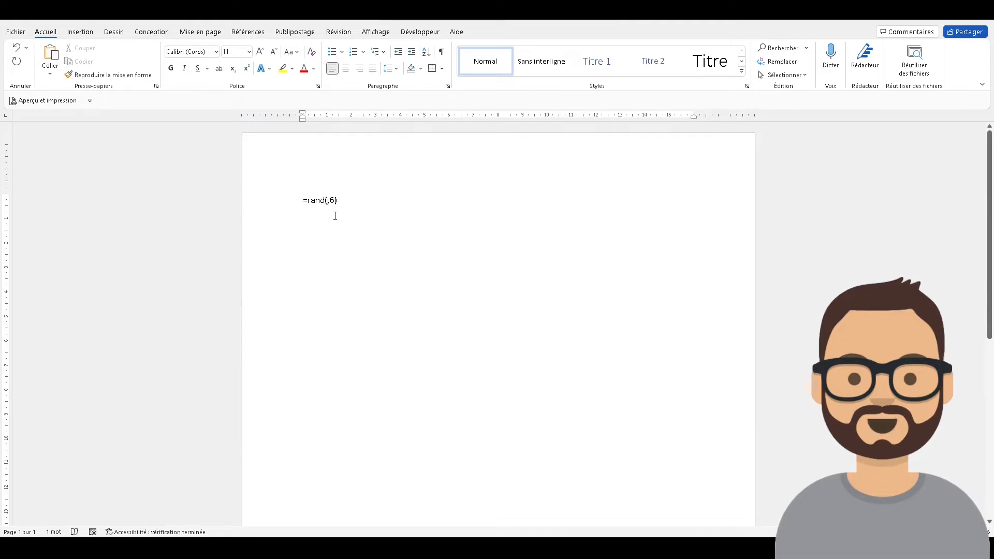
text(25)
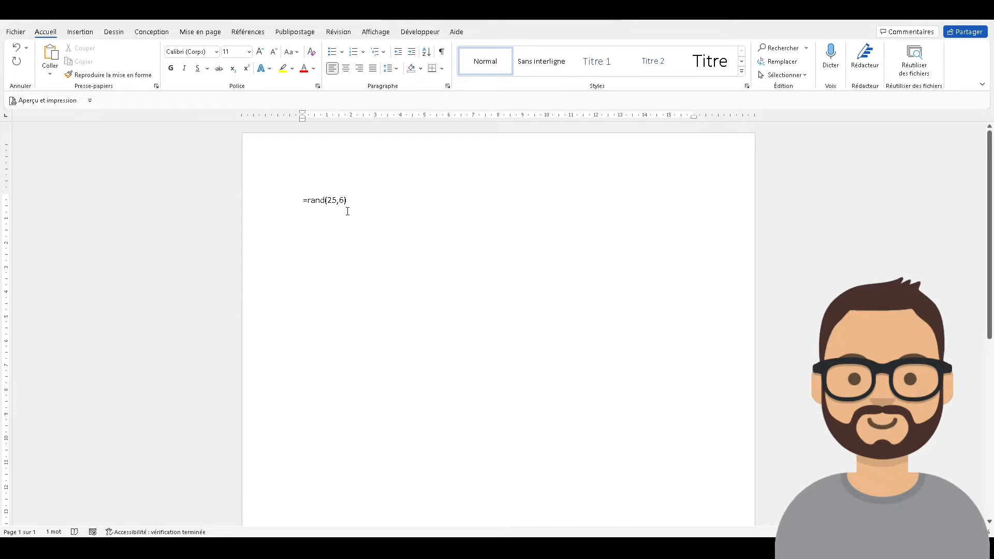
key(Delete)
text(10)
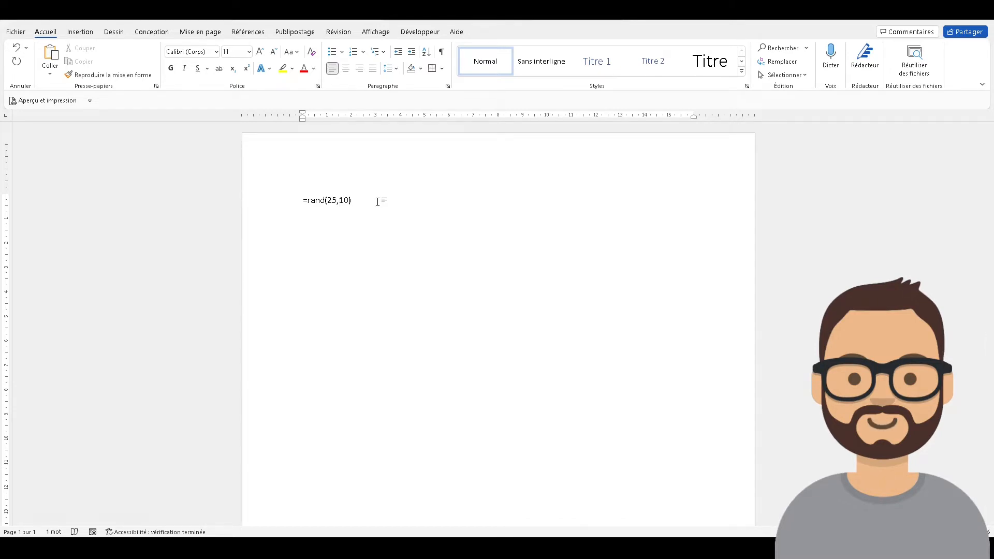
key(Return)
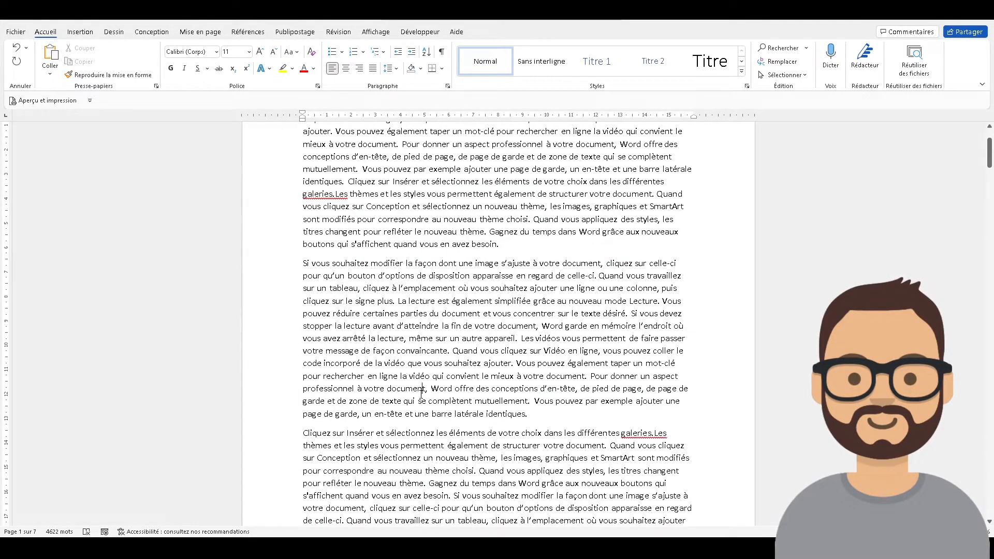
Examine the layout of all the generated pages and return to the beginning of the document.
scroll(420, 389, down, 5)
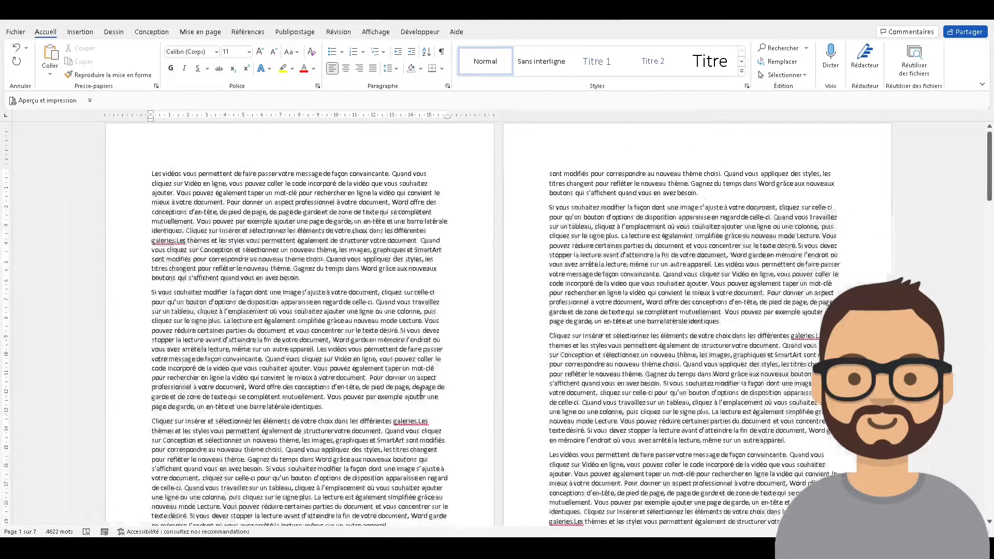
scroll(420, 389, down, 3)
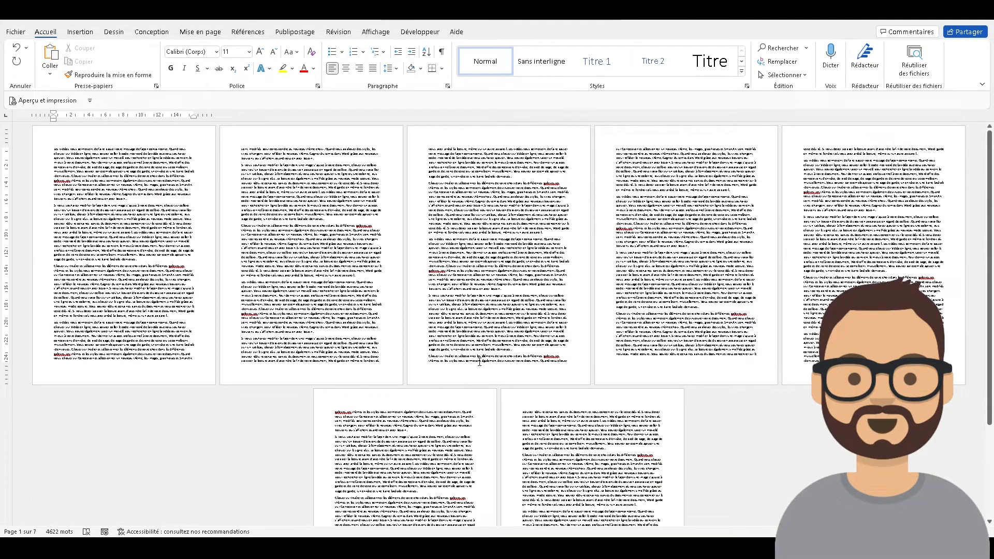
ctrl+scroll(480, 362, up, 5)
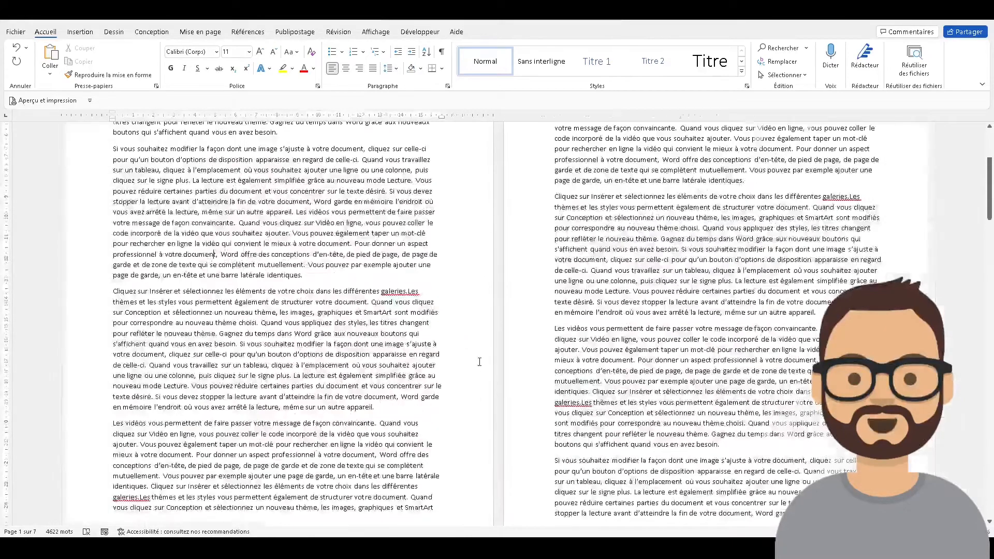
ctrl+scroll(480, 362, up, 2)
scroll(479, 362, up, 6)
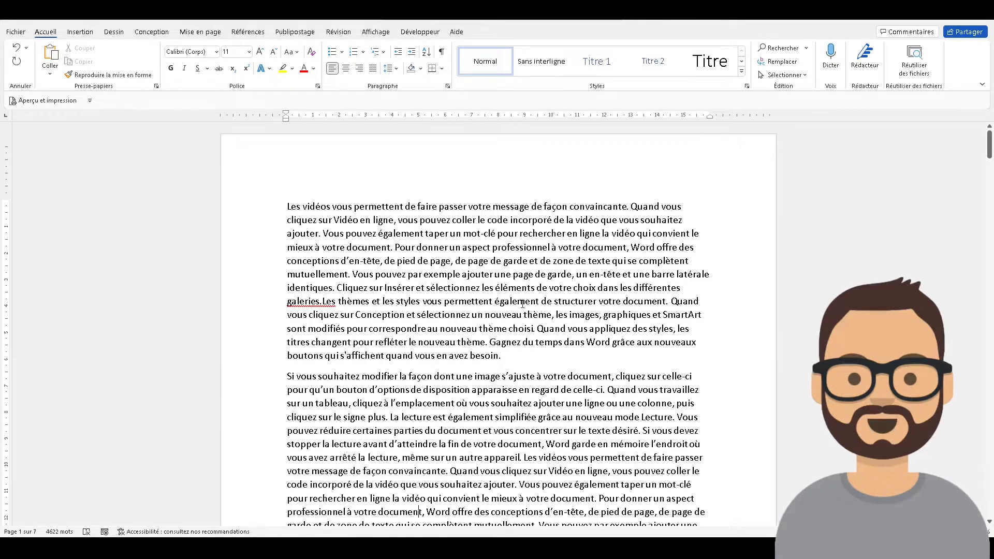
Select single words in the first paragraph, first "également" and after it "donner".
scroll(500, 305, up, 2)
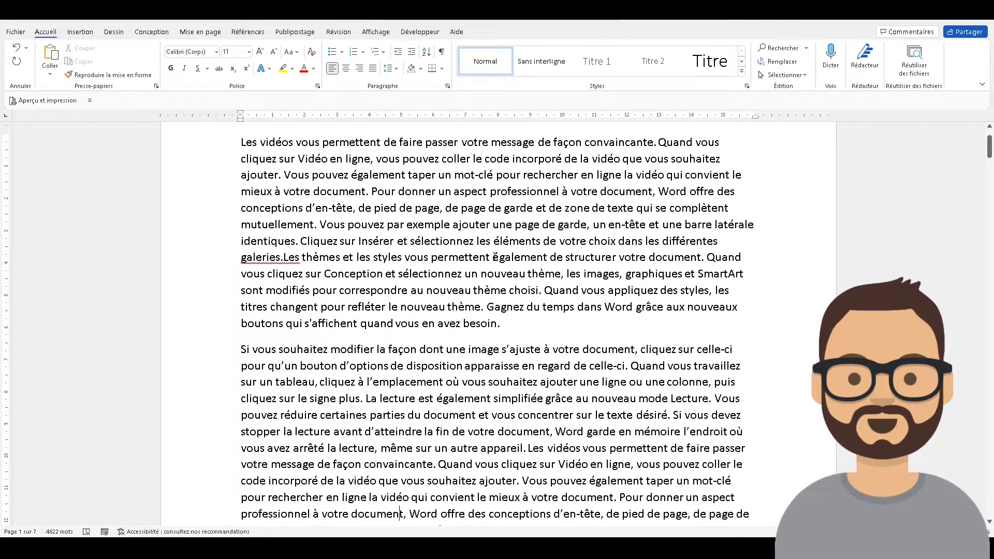
drag(492, 257, 546, 257)
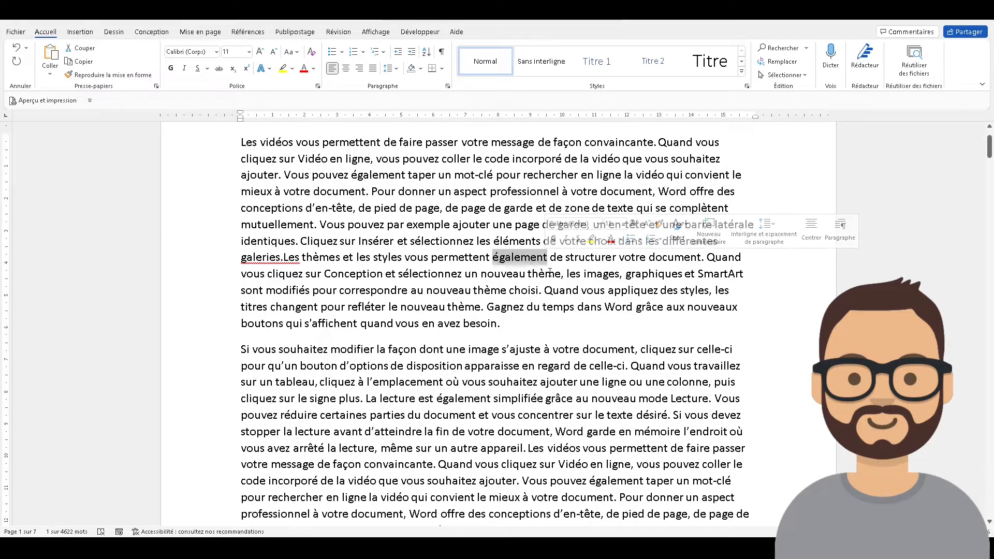
click(512, 272)
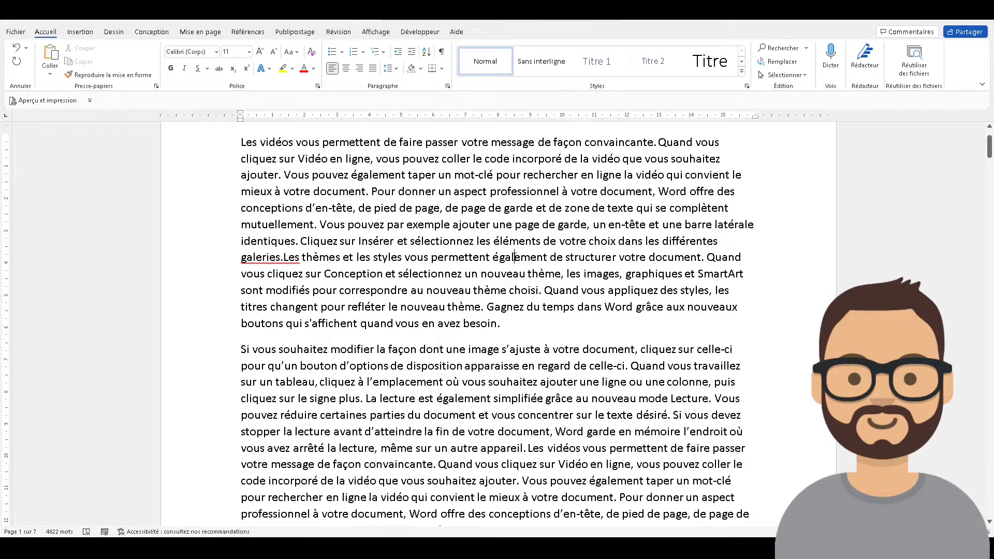
double_click(515, 257)
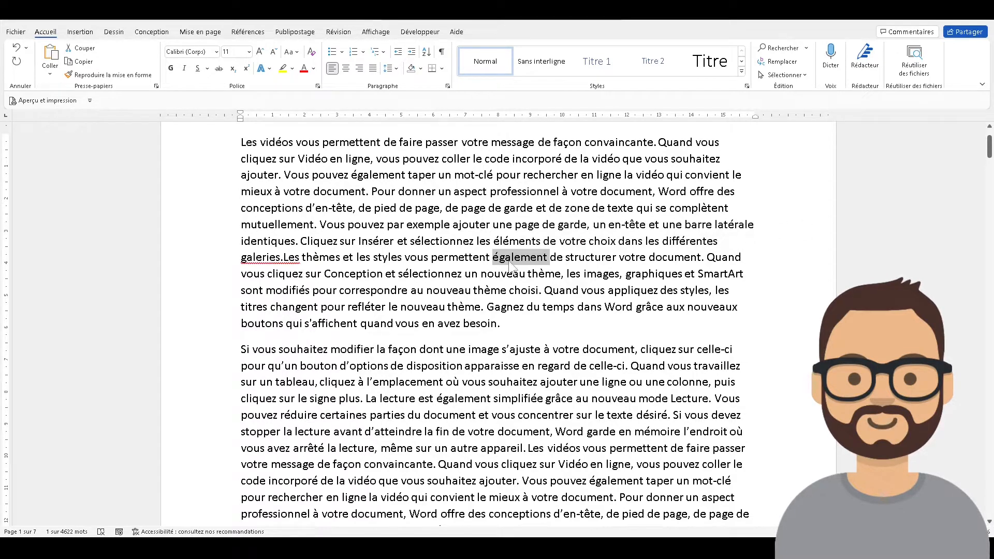
double_click(416, 191)
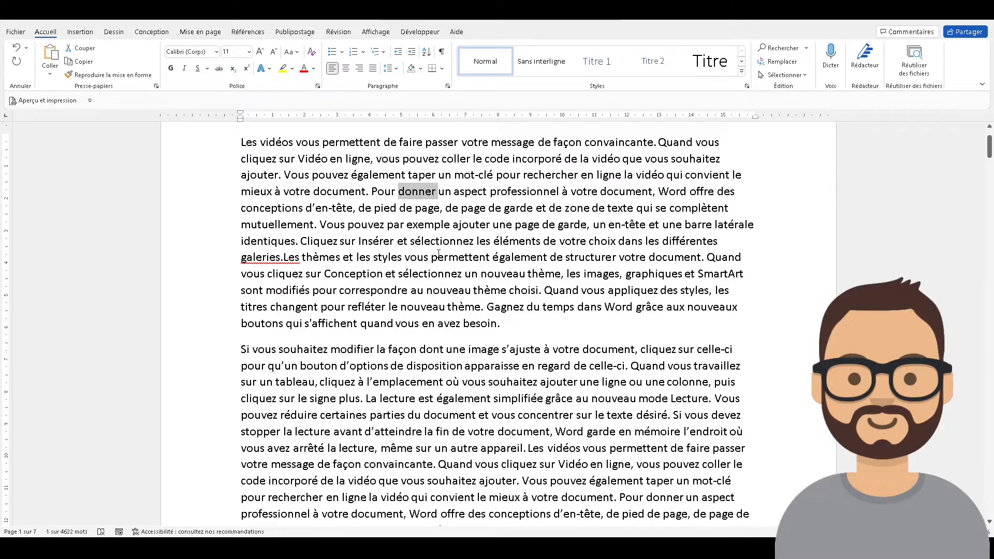
Format the word "refléter" in the first paragraph as dark red, bold and italic.
double_click(368, 307)
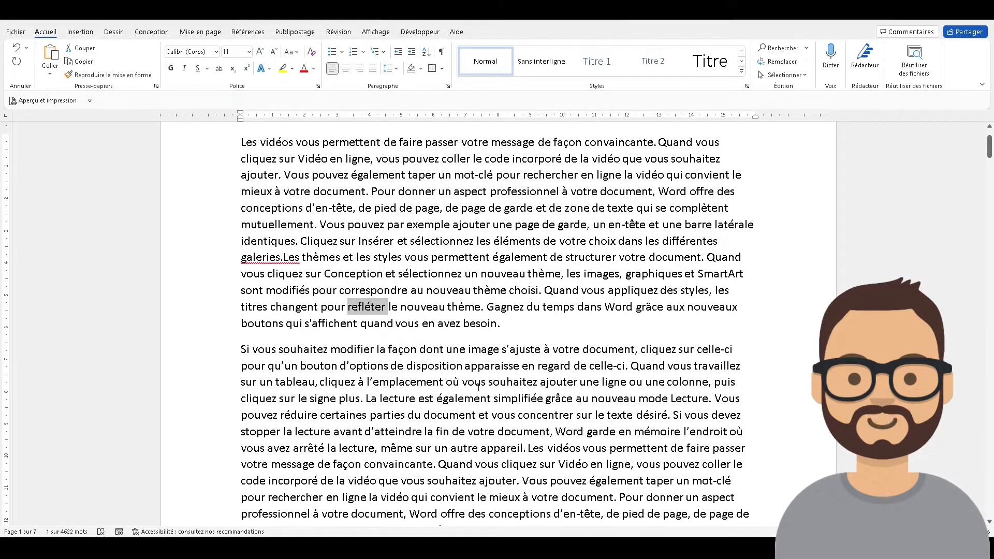
click(304, 71)
click(170, 67)
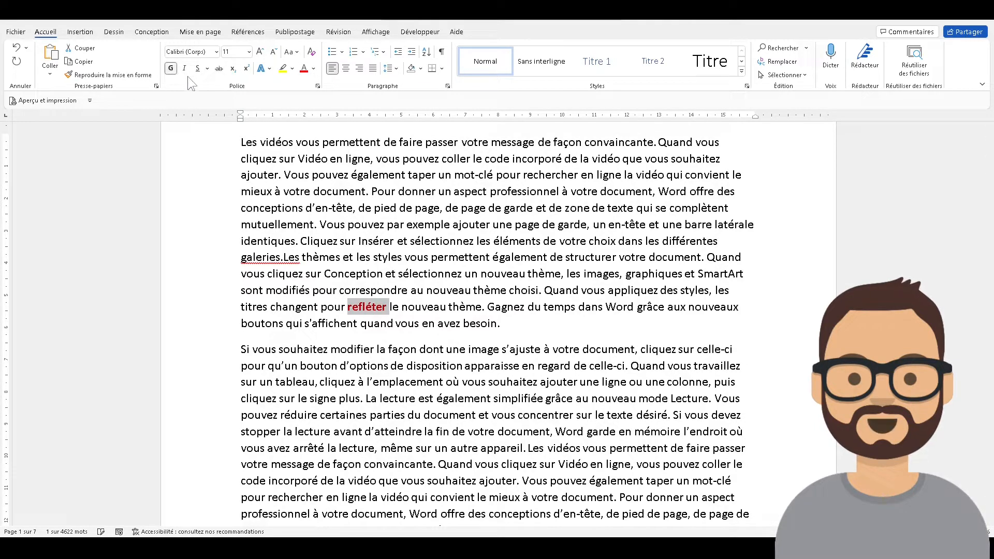
click(183, 67)
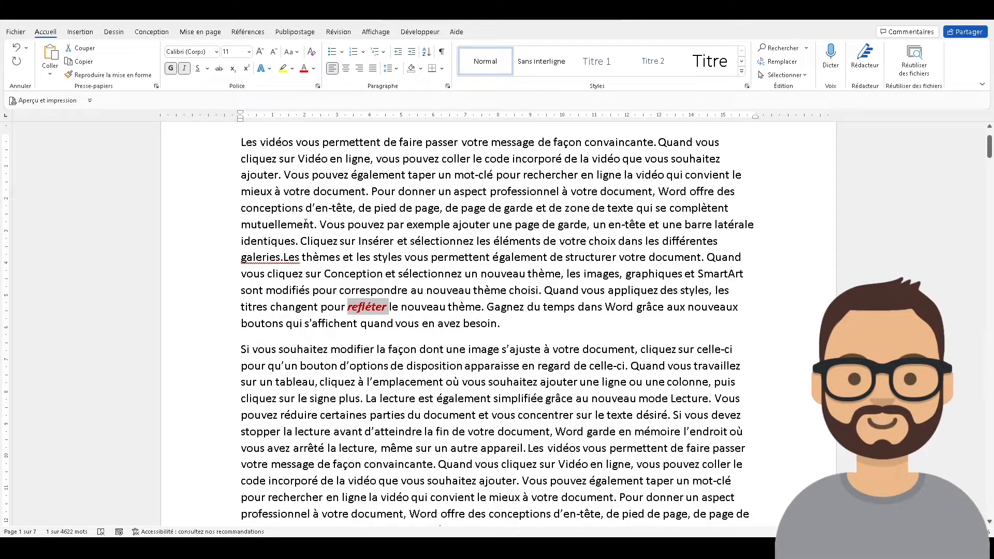
Remove bold and italic from "refléter", reset its font colour to Automatique, and deselect the word.
click(170, 69)
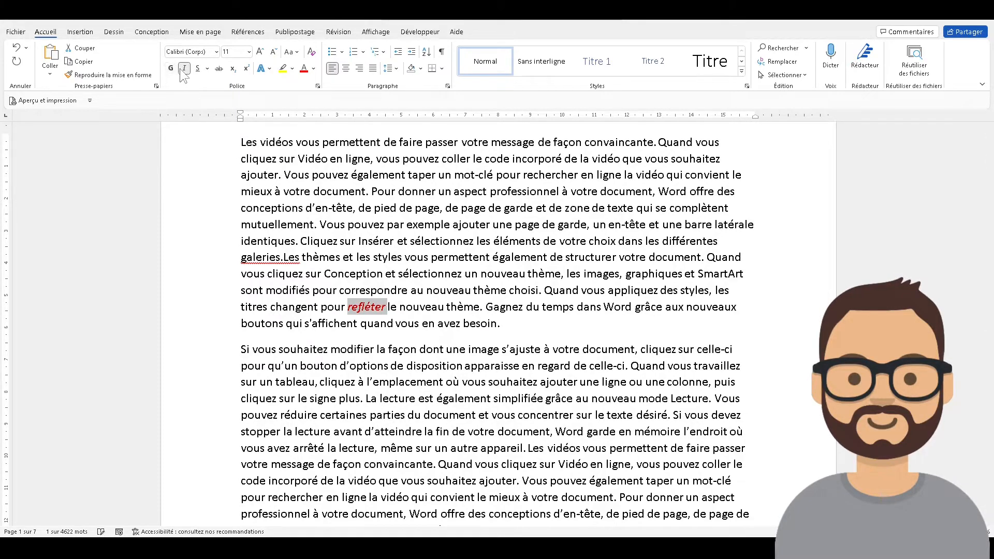
click(184, 68)
click(313, 69)
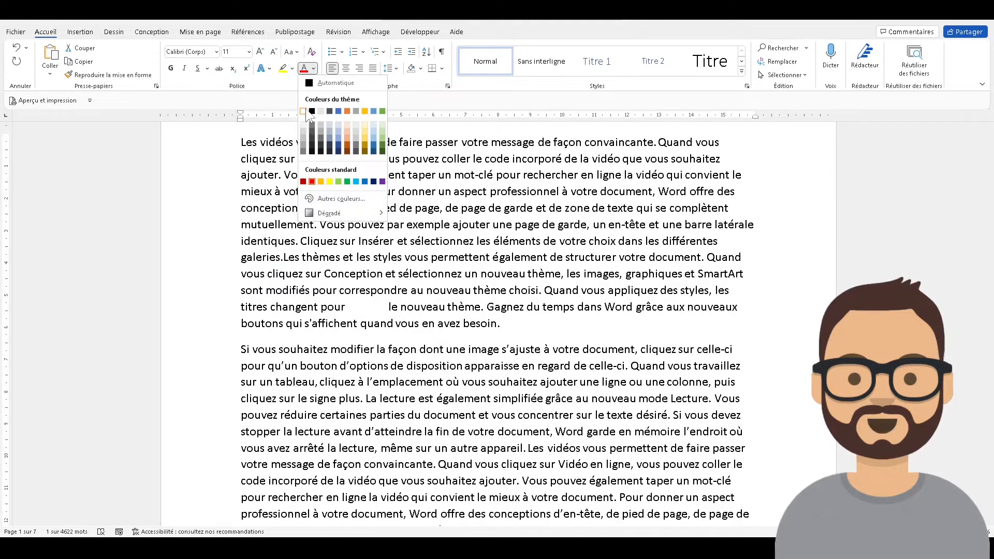
click(318, 82)
click(404, 261)
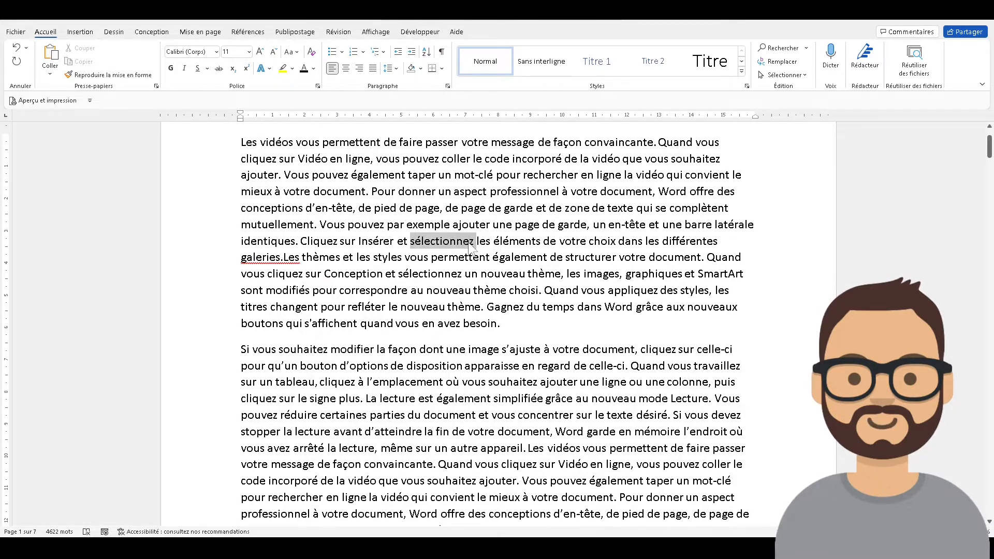
Select the entire first paragraph, and after it the entire third paragraph beginning "Cliquez sur Insérer".
triple_click(468, 241)
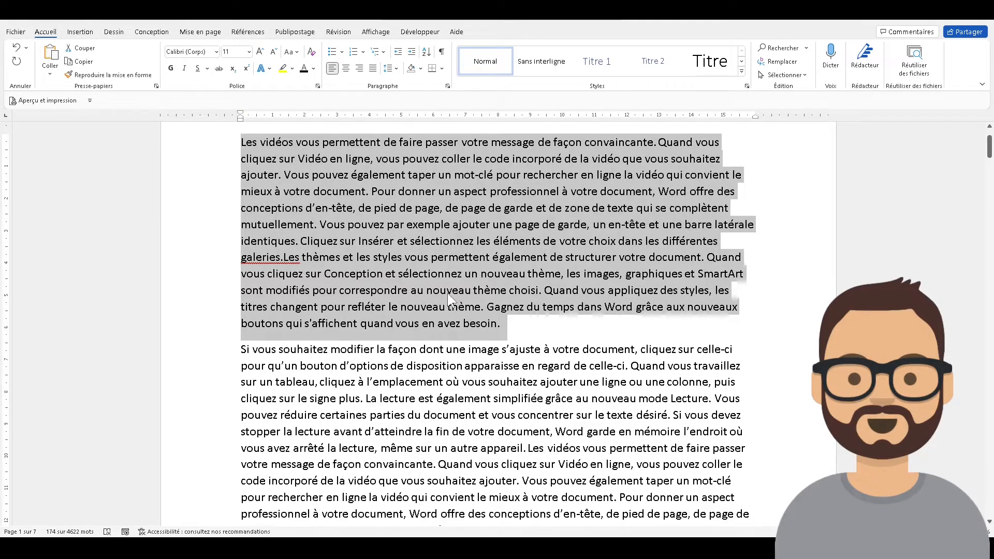
scroll(447, 292, down, 7)
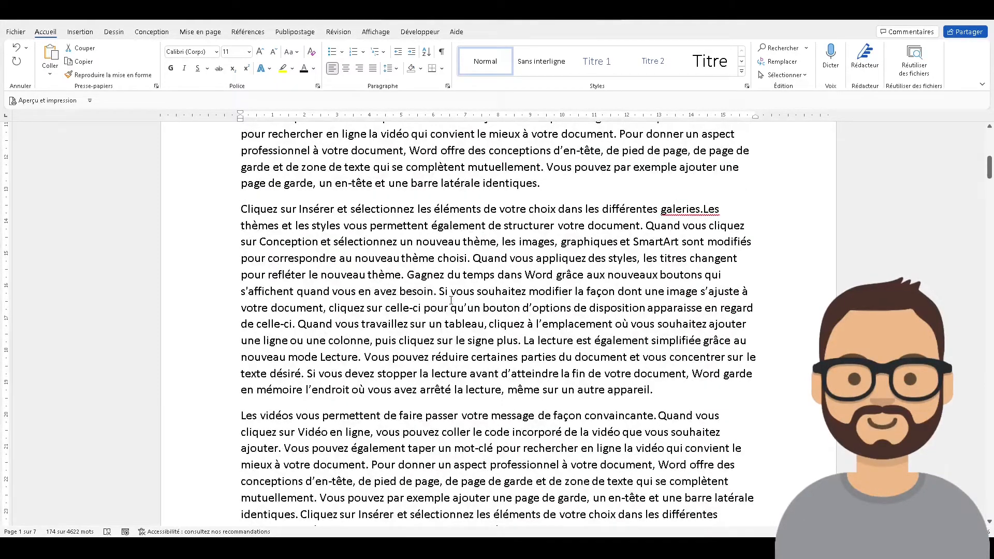
triple_click(451, 300)
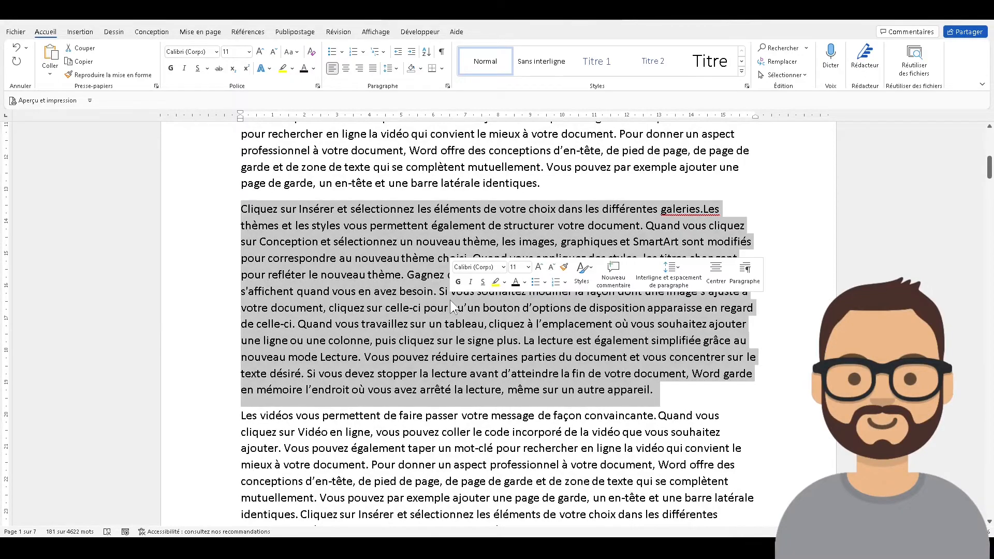
scroll(449, 299, up, 4)
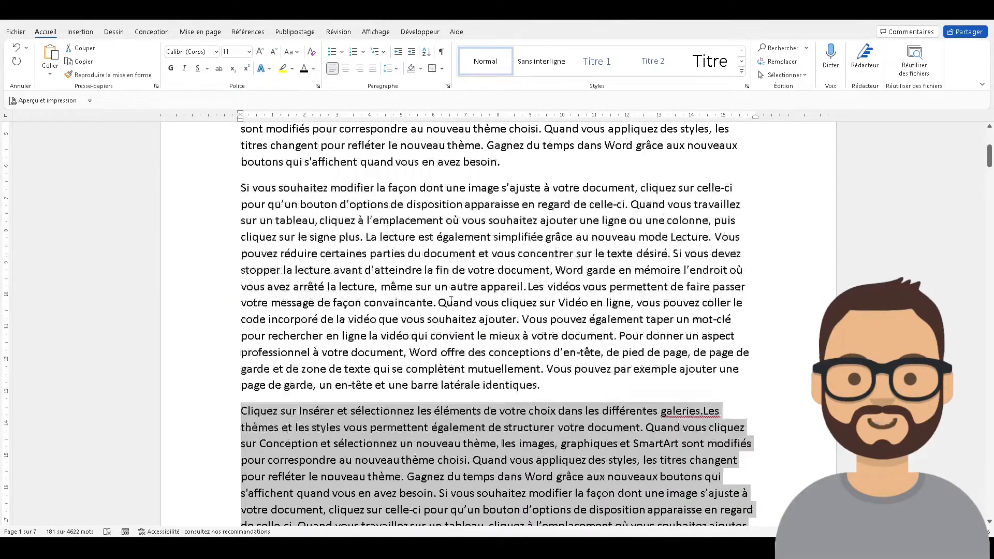
scroll(449, 300, down, 3)
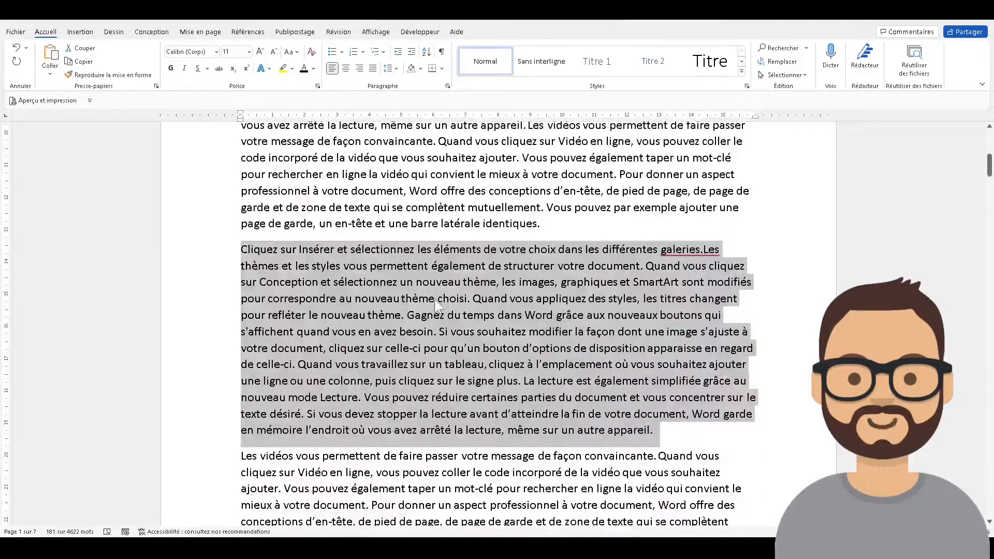
Format the selected third paragraph, beginning "Cliquez sur Insérer", as bold, italic and dark red.
click(171, 68)
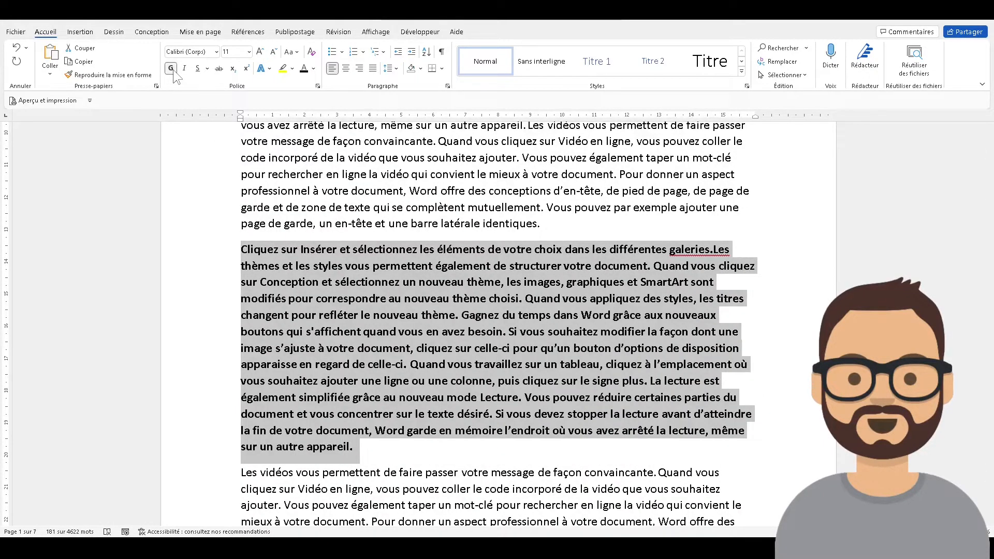
click(183, 69)
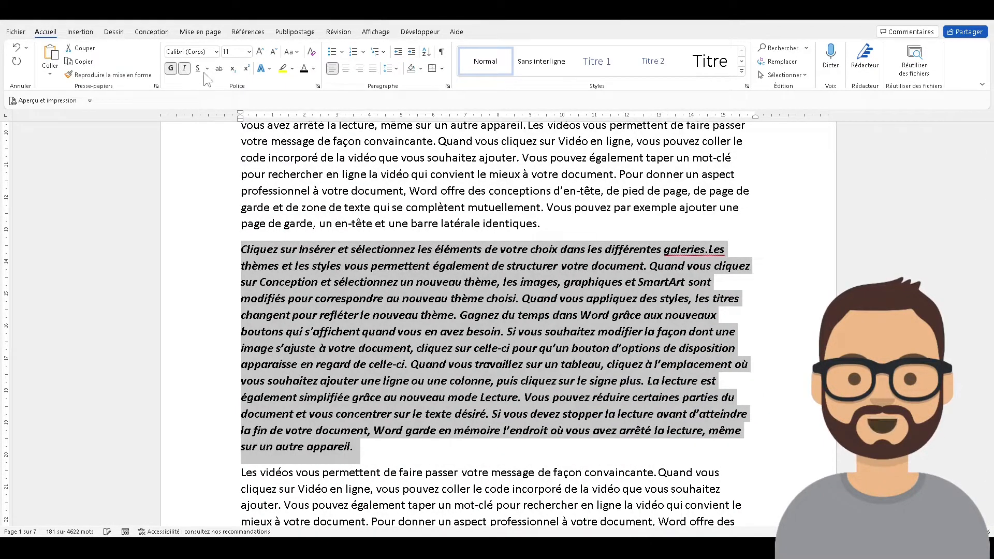
click(313, 69)
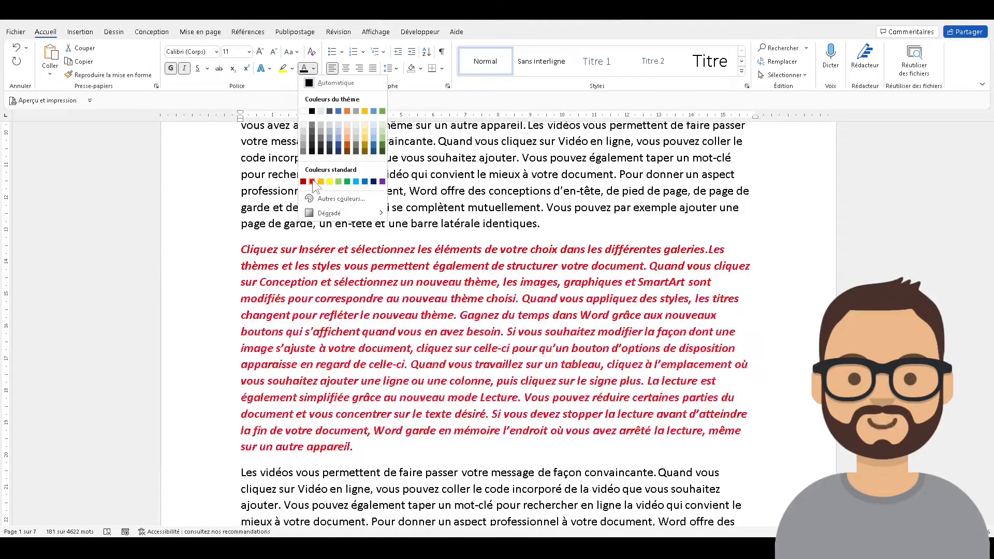
click(313, 179)
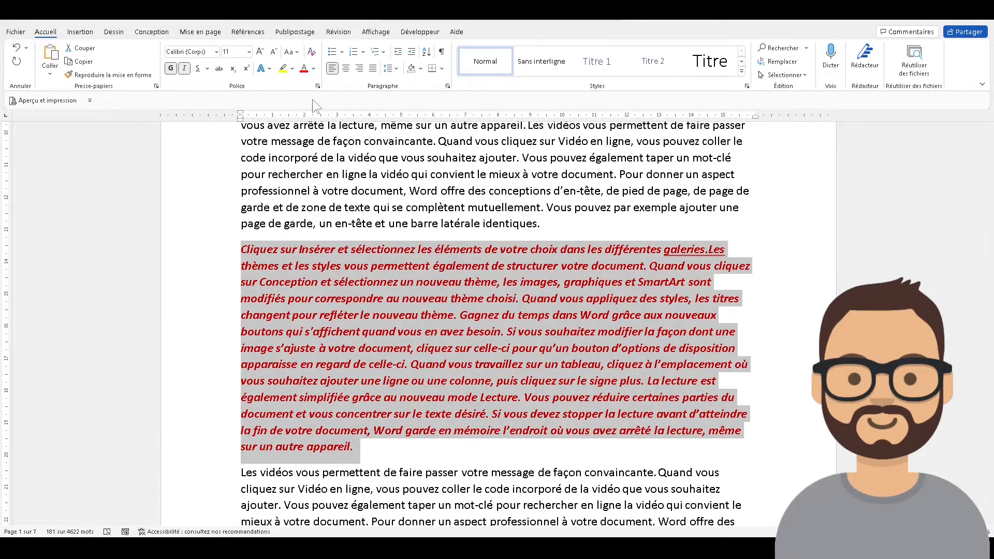
Remove bold and italic from the third paragraph, reset its font colour to Automatique, and deselect it.
click(171, 69)
click(184, 69)
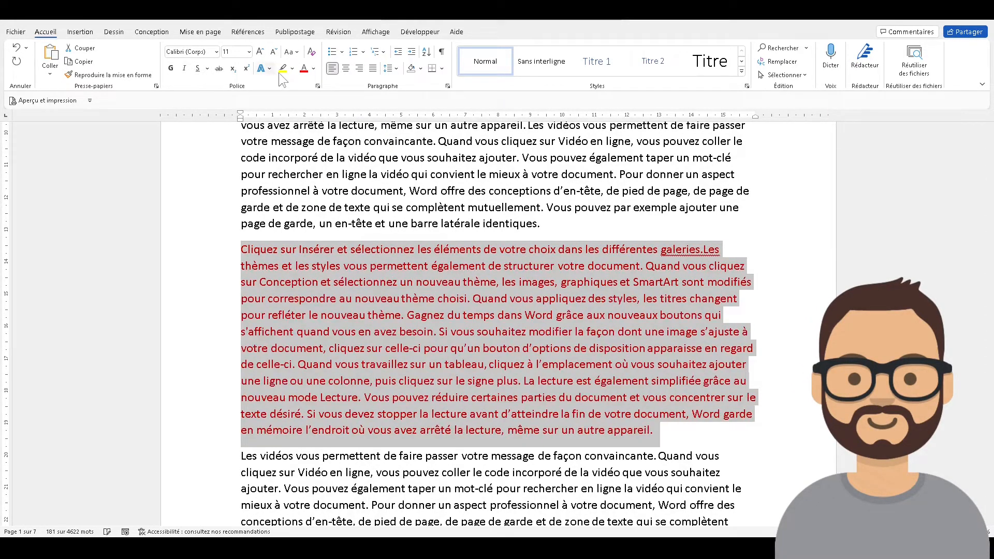
click(313, 69)
click(317, 98)
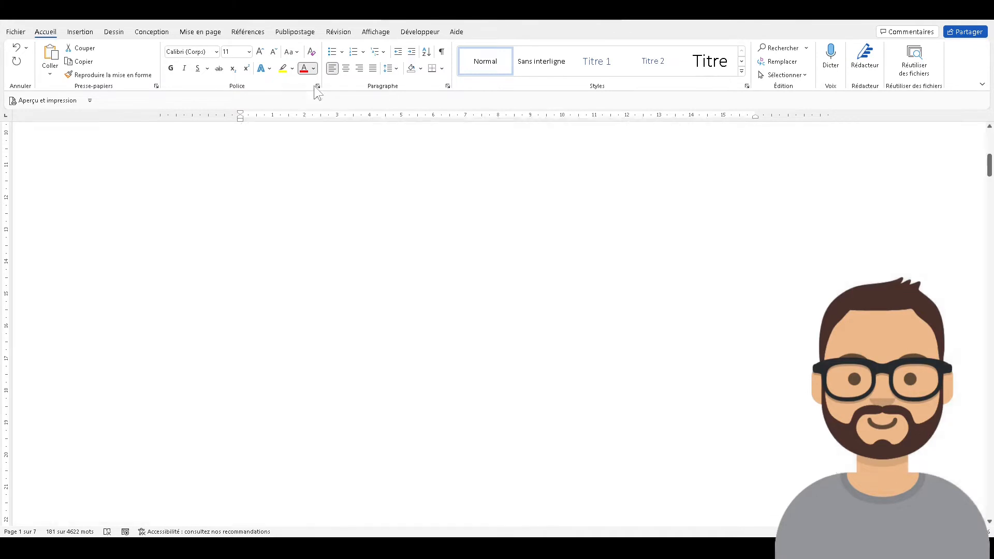
scroll(347, 248, up, 7)
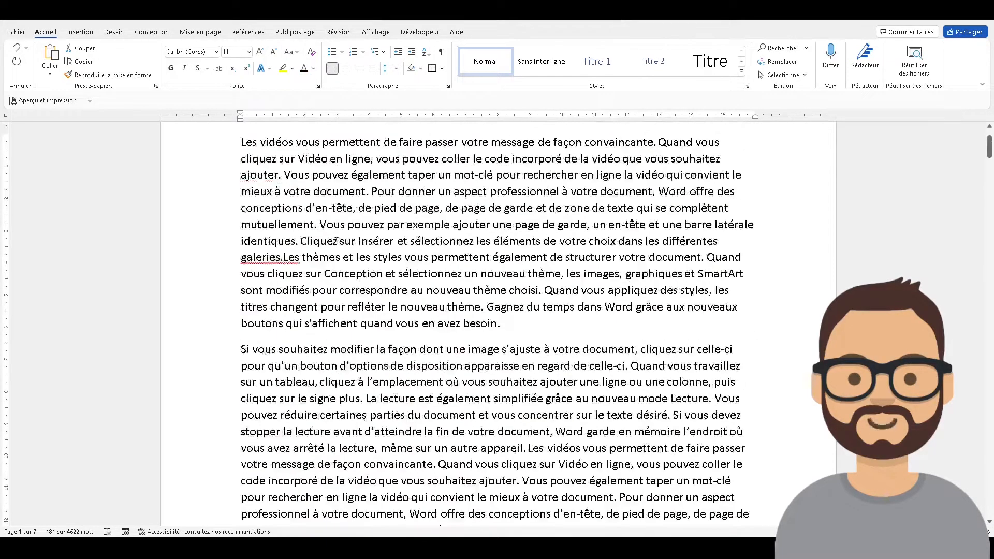
click(463, 240)
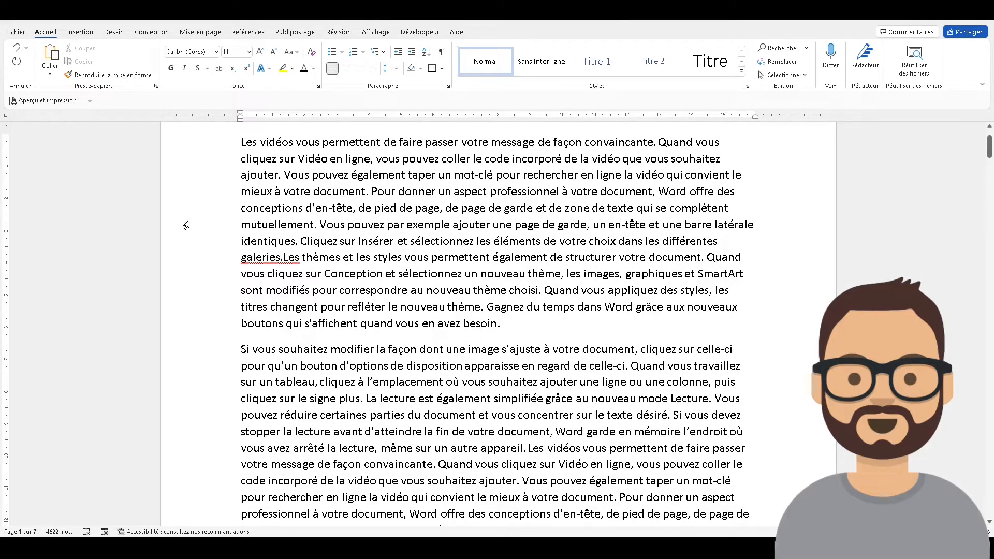
Select the whole first paragraph from the page margin, and deselect it.
click(187, 225)
double_click(186, 225)
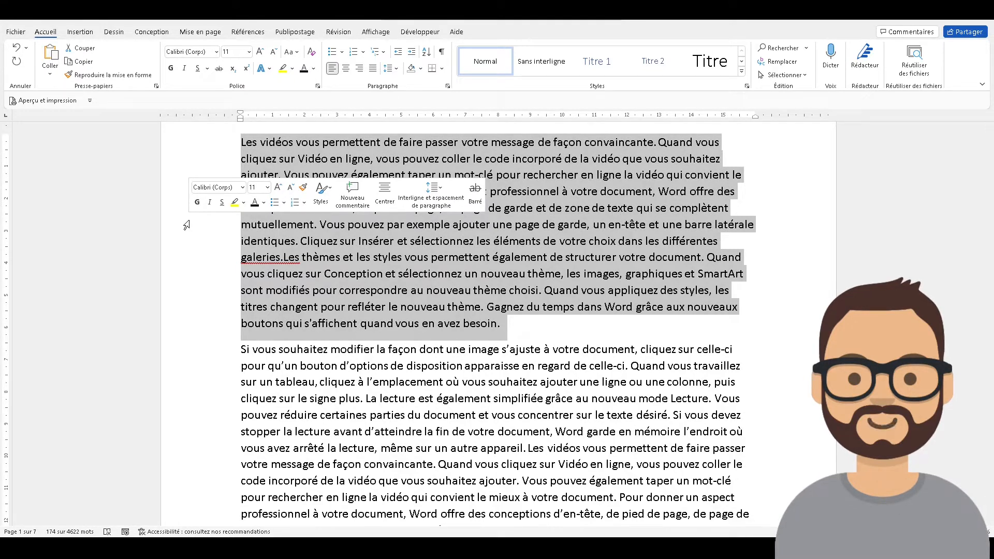
click(468, 323)
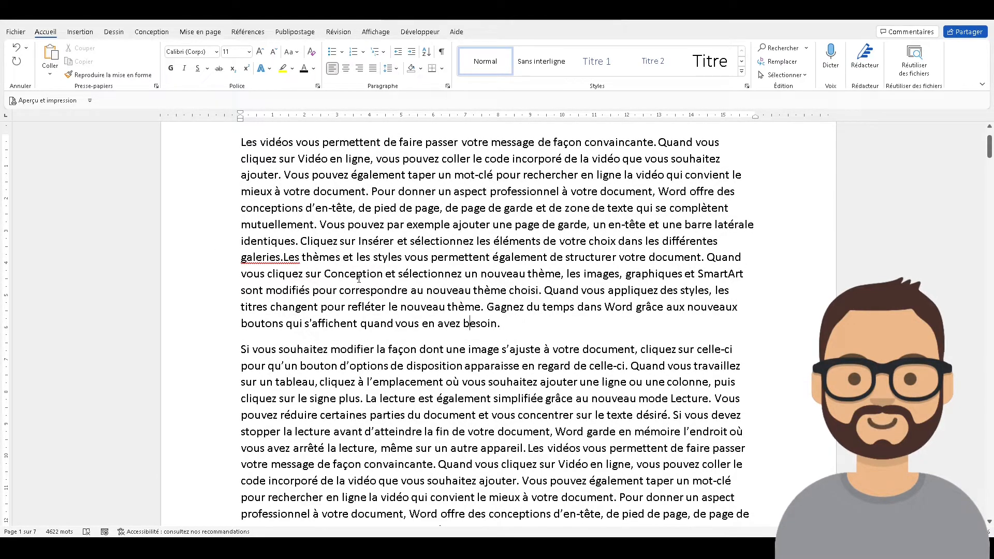
Select the second and third paragraphs together from the page margin, starting at "Si vous souhaitez modifier".
scroll(329, 197, down, 3)
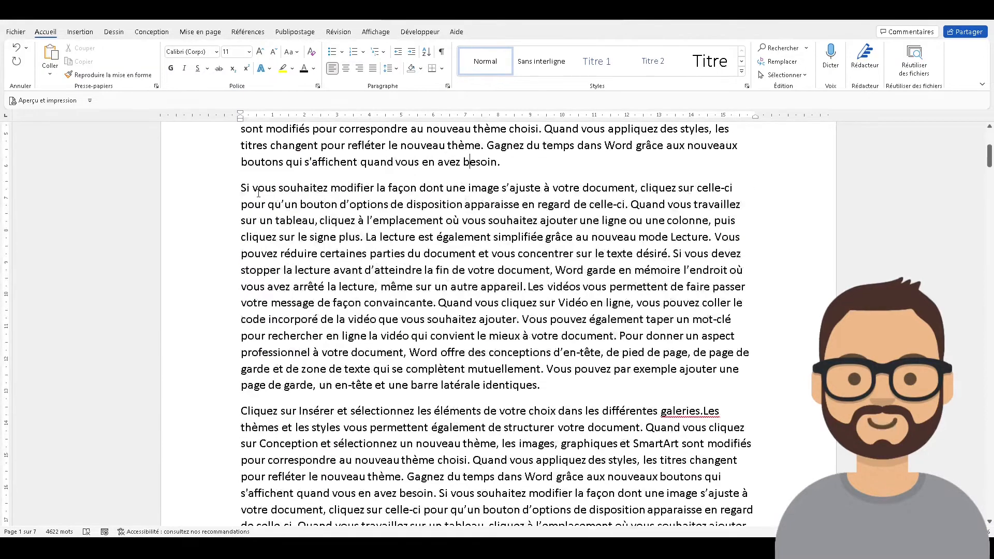
scroll(273, 273, down, 3)
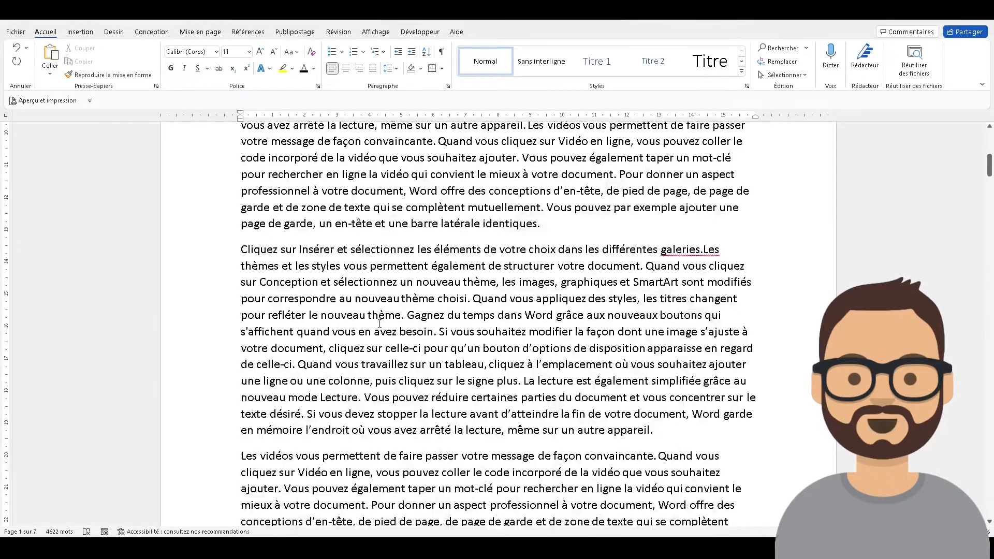
scroll(330, 320, up, 3)
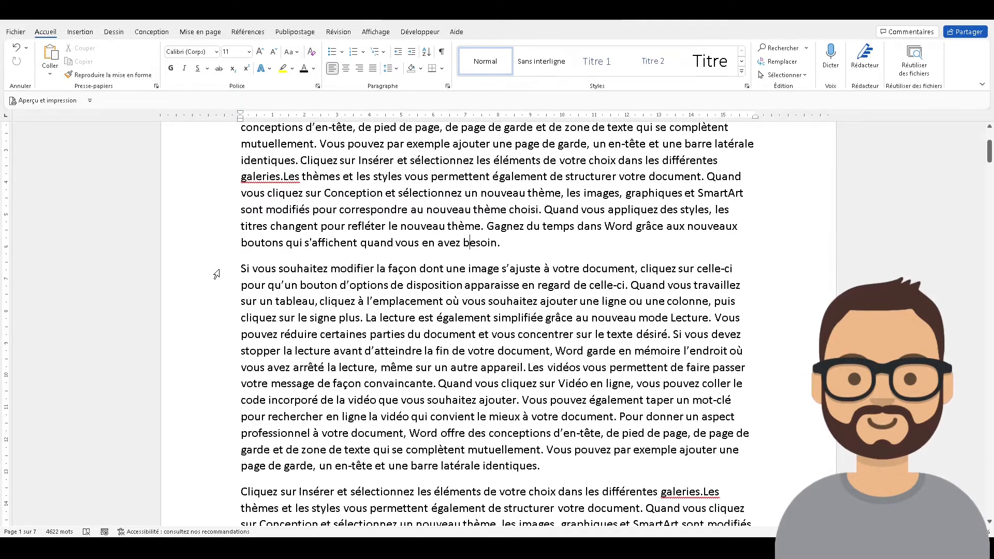
drag(216, 274, 197, 376)
scroll(418, 331, up, 2)
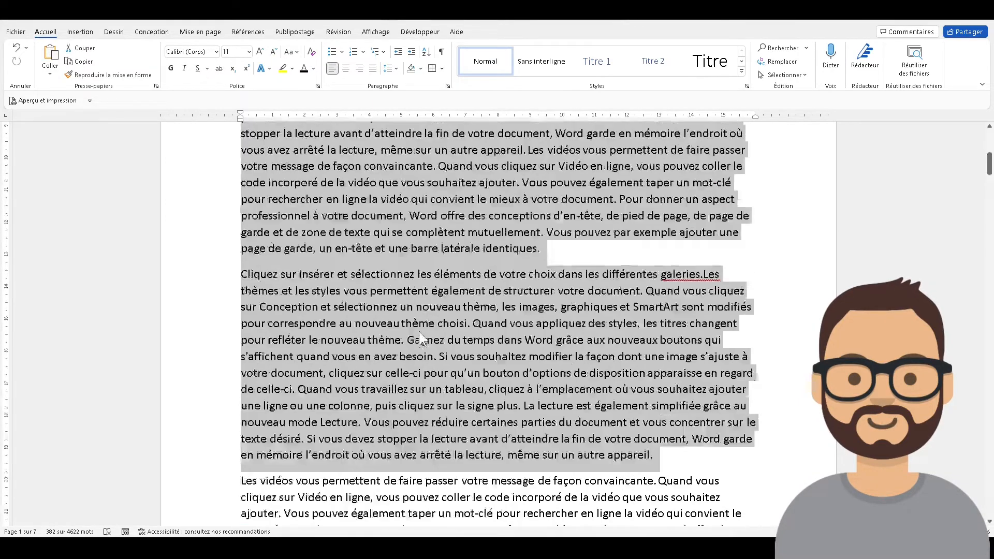
scroll(418, 331, up, 1)
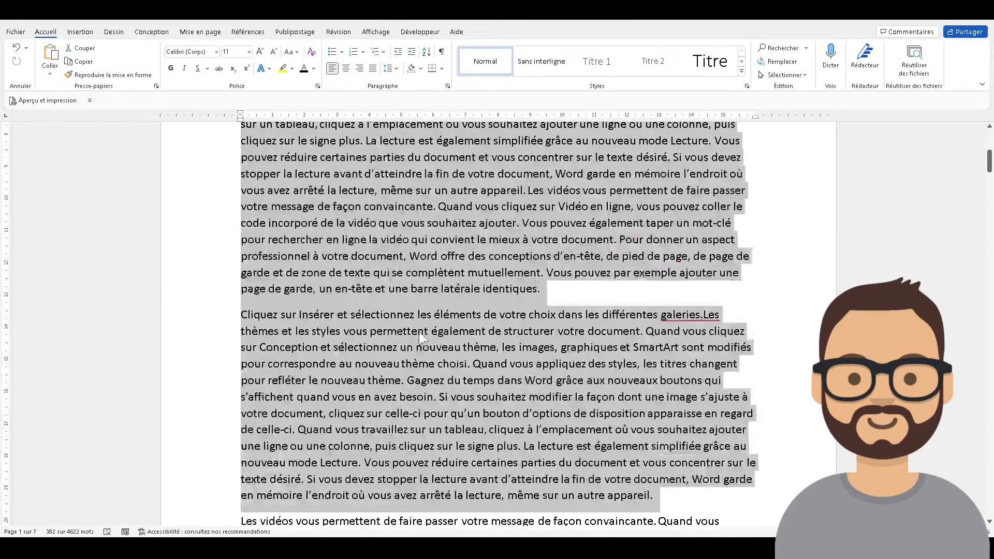
Make the two selected paragraphs italic, and try justified and centred alignment on them.
click(184, 67)
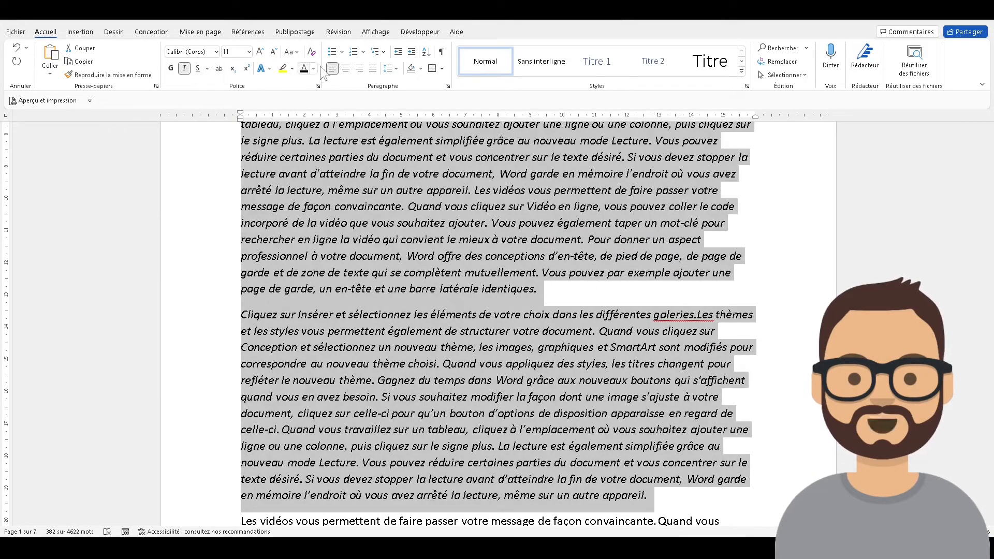
click(373, 69)
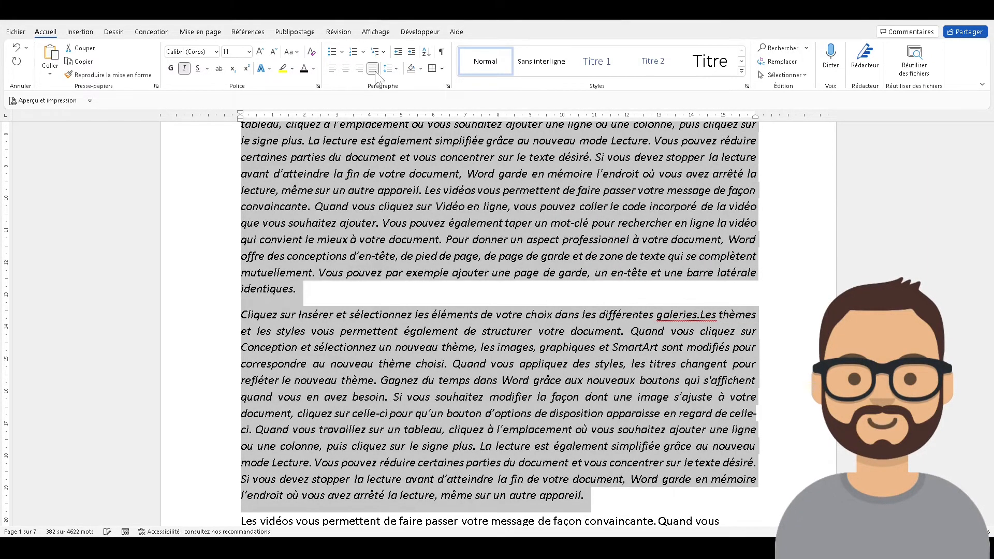
click(345, 69)
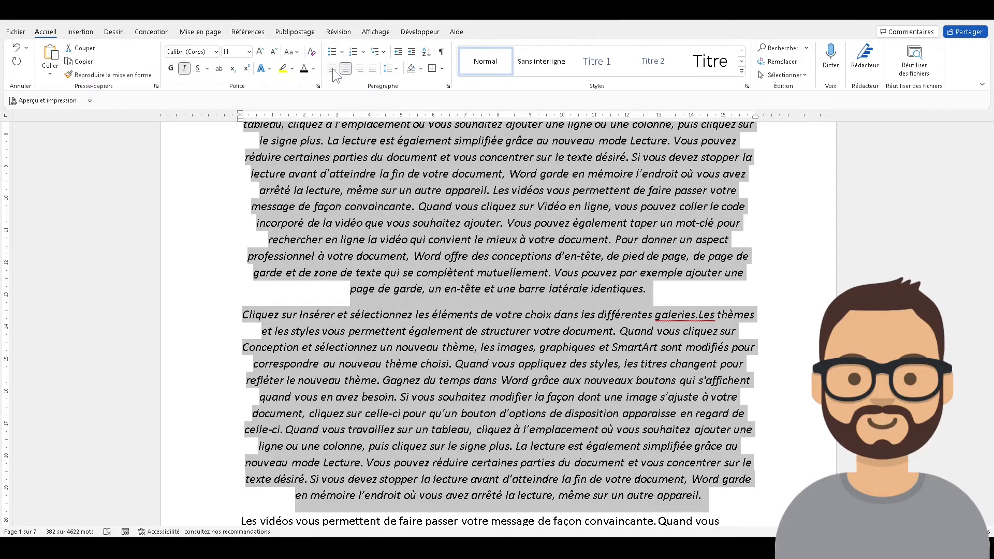
Left-align the second and third paragraphs, remove their italic formatting, and deselect them.
click(332, 68)
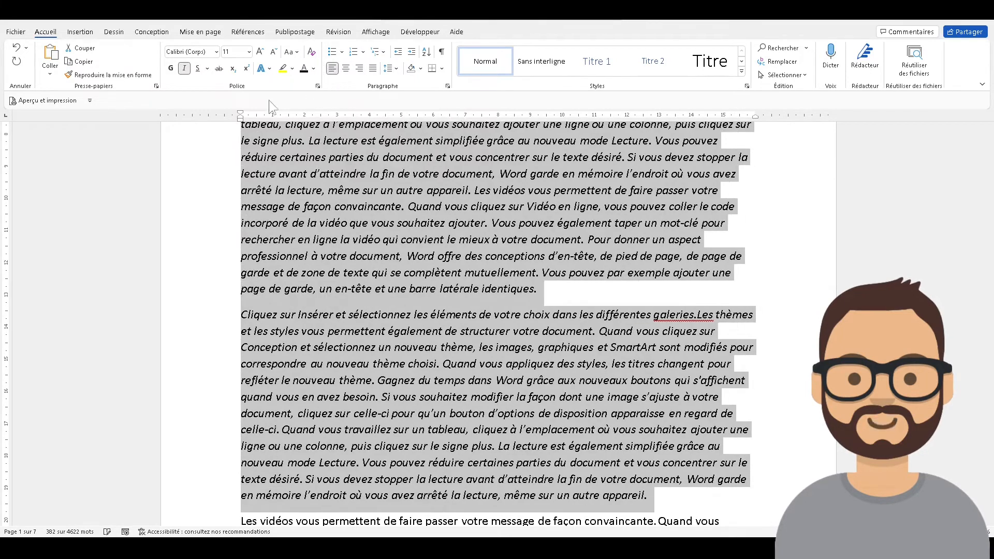
click(185, 68)
click(369, 303)
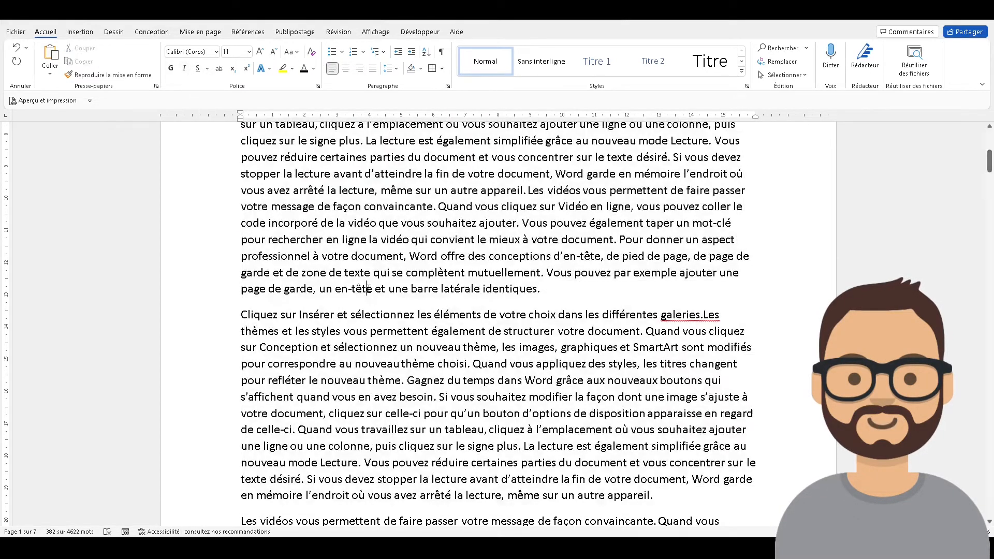
Select the entire document from a page margin, check that the selection covers every page, and deselect it.
scroll(387, 307, up, 2)
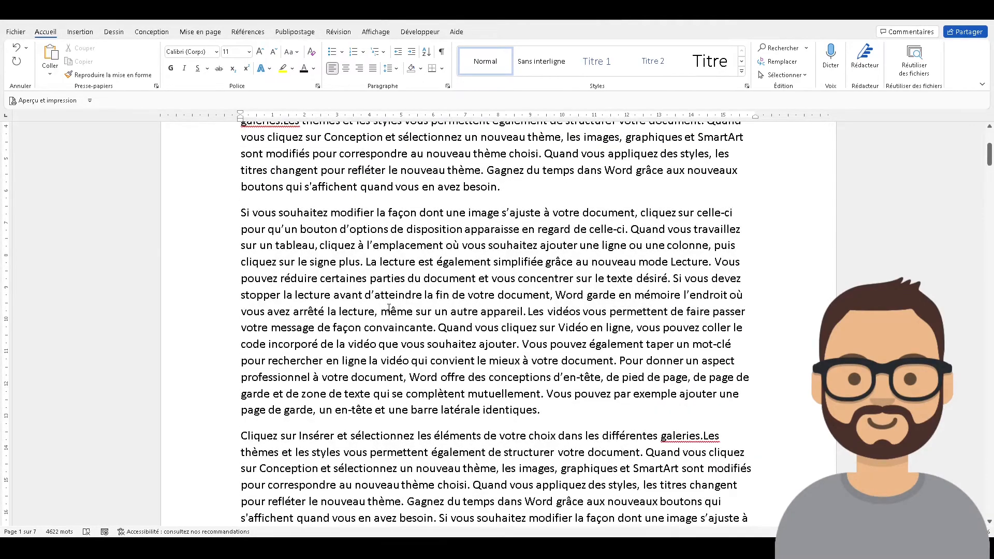
scroll(389, 307, down, 5)
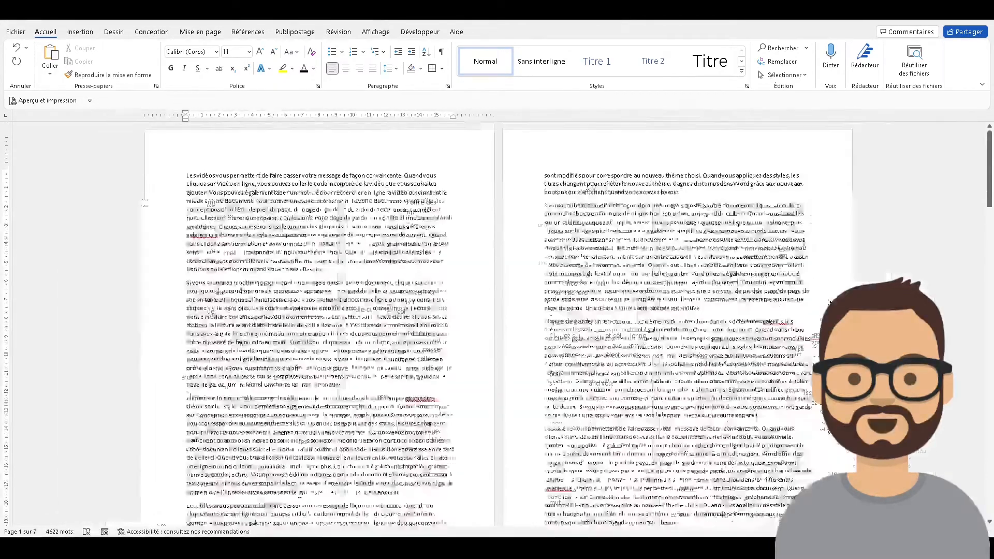
scroll(390, 308, down, 3)
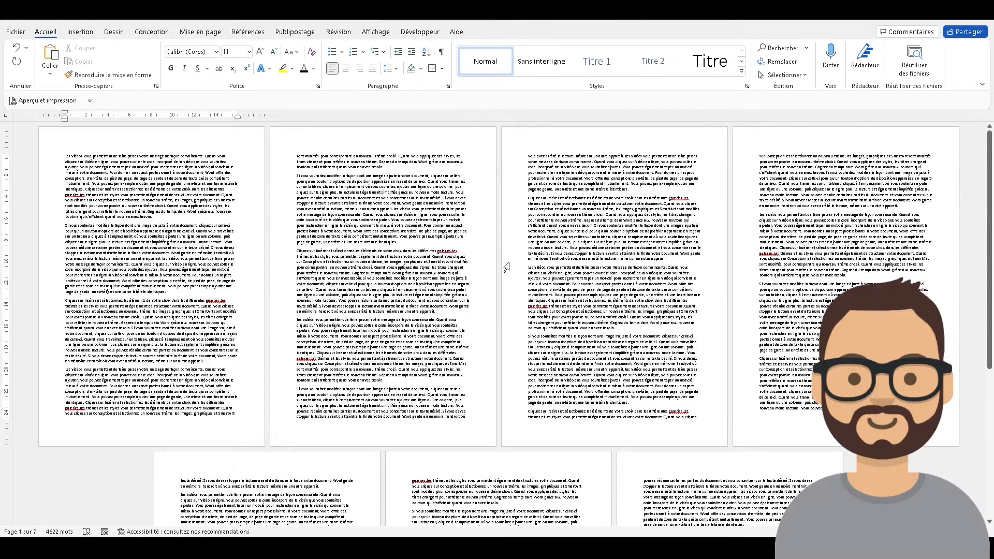
triple_click(506, 267)
scroll(506, 267, down, 5)
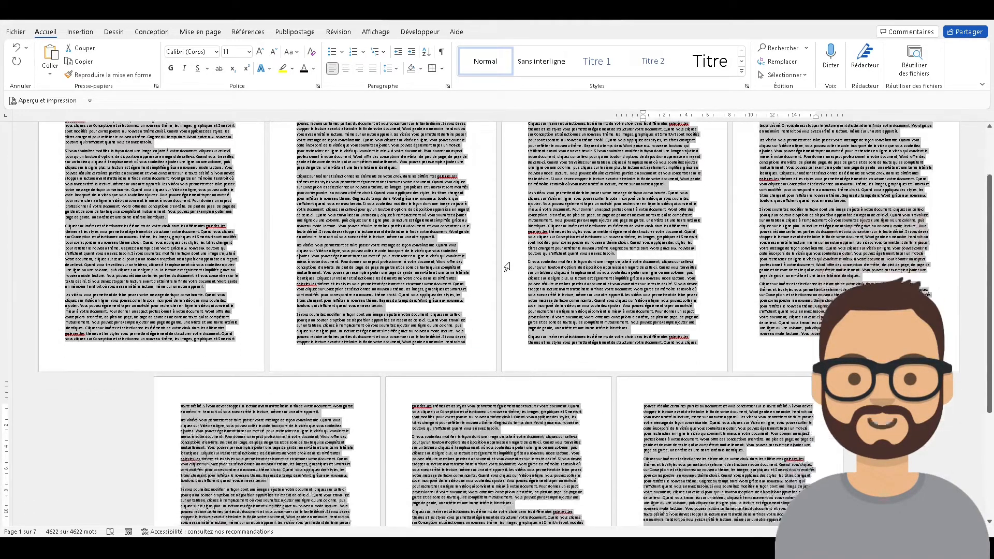
scroll(507, 267, down, 3)
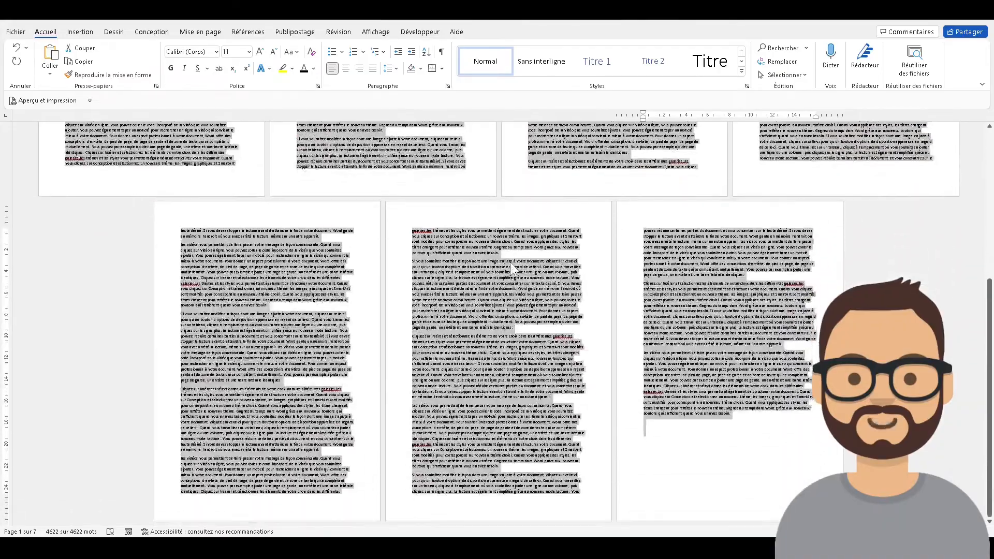
scroll(507, 267, up, 4)
scroll(507, 267, up, 3)
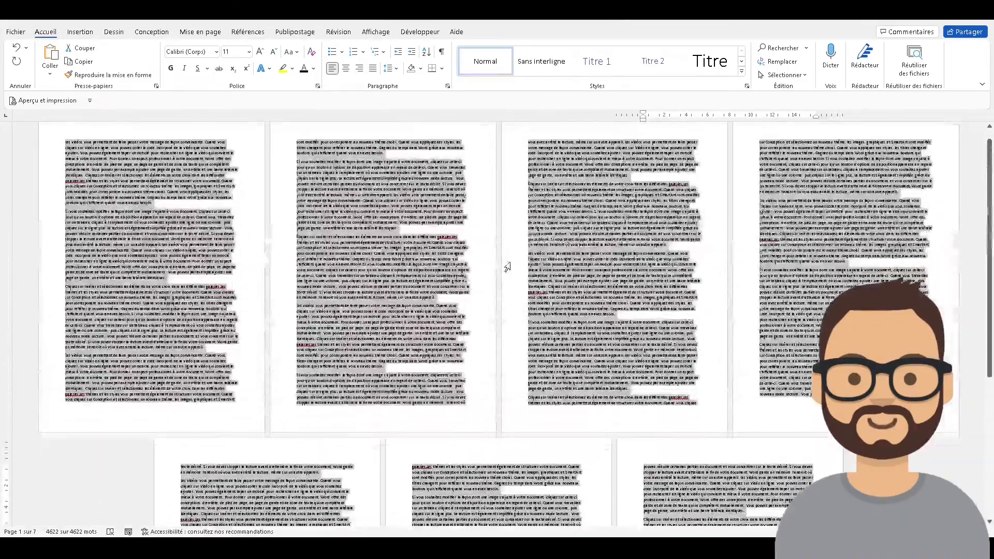
click(507, 267)
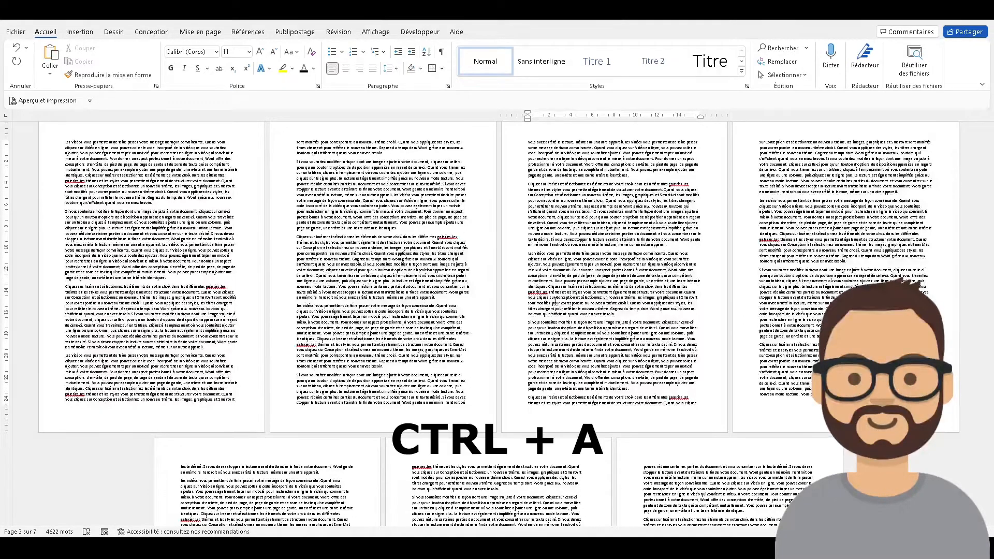
Select the whole document with the Select All command, check the selection across the pages, and deselect the text.
key(ctrl+a)
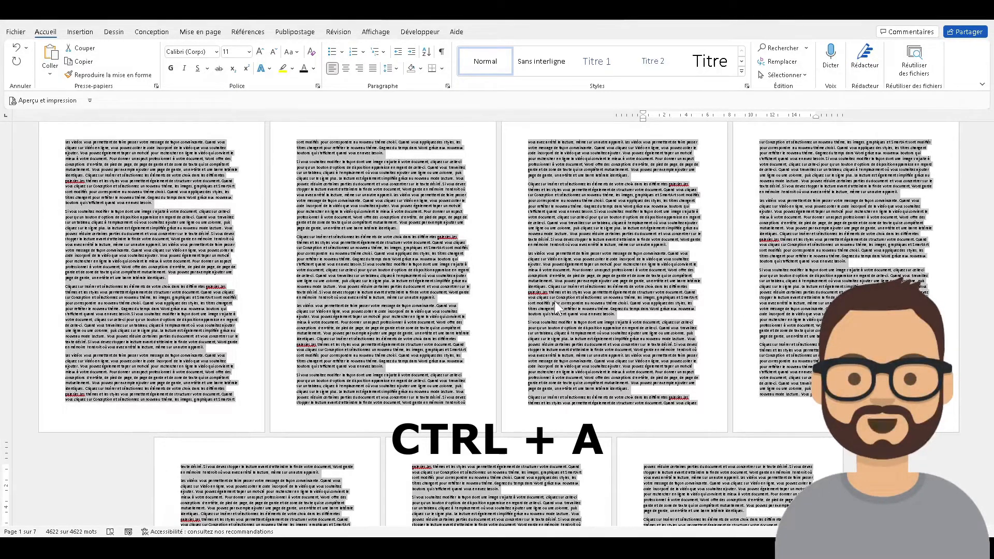
scroll(553, 269, down, 3)
scroll(552, 265, down, 5)
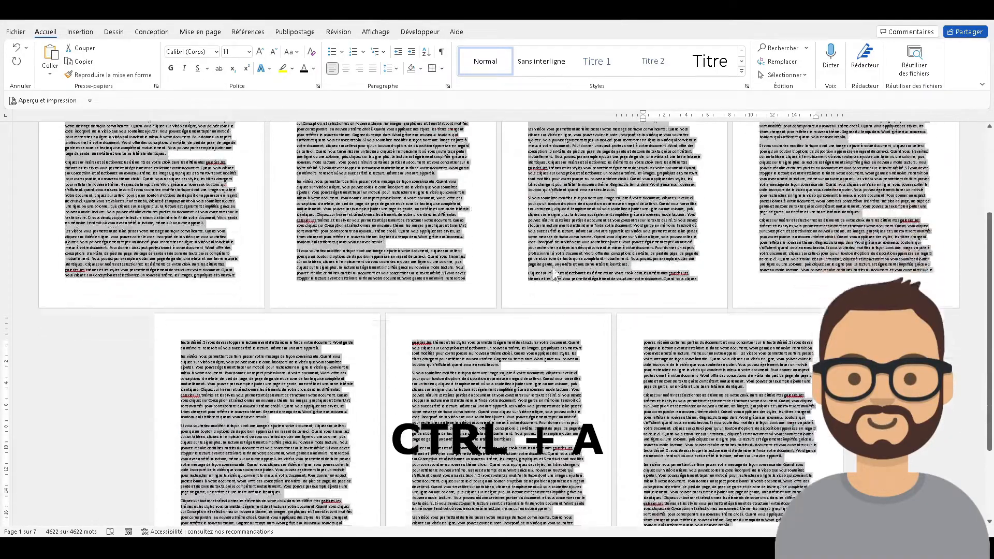
scroll(553, 270, up, 8)
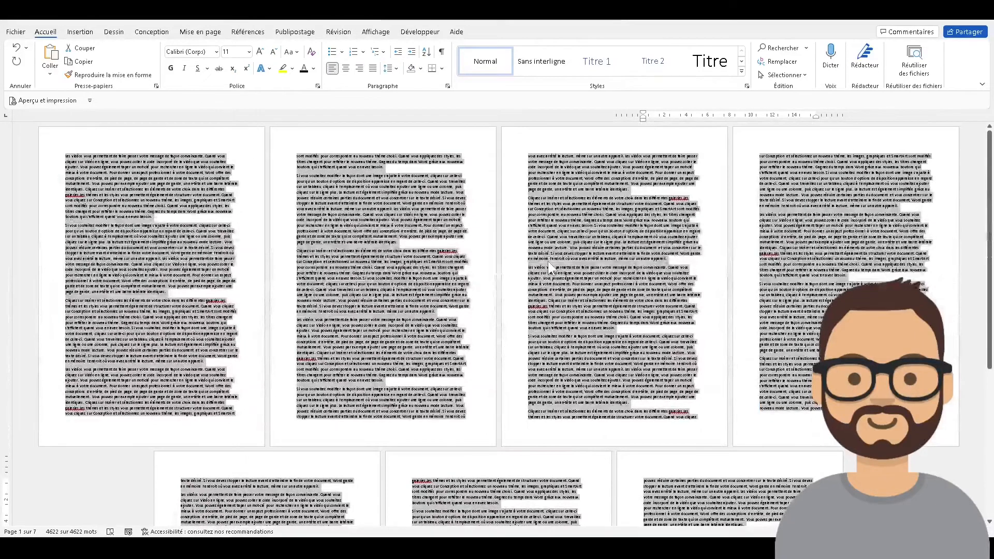
click(548, 261)
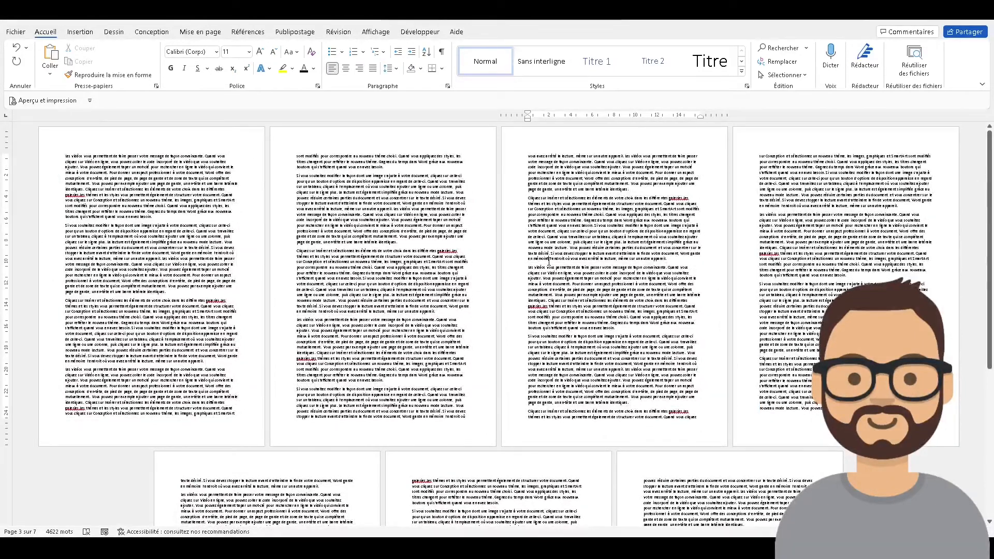